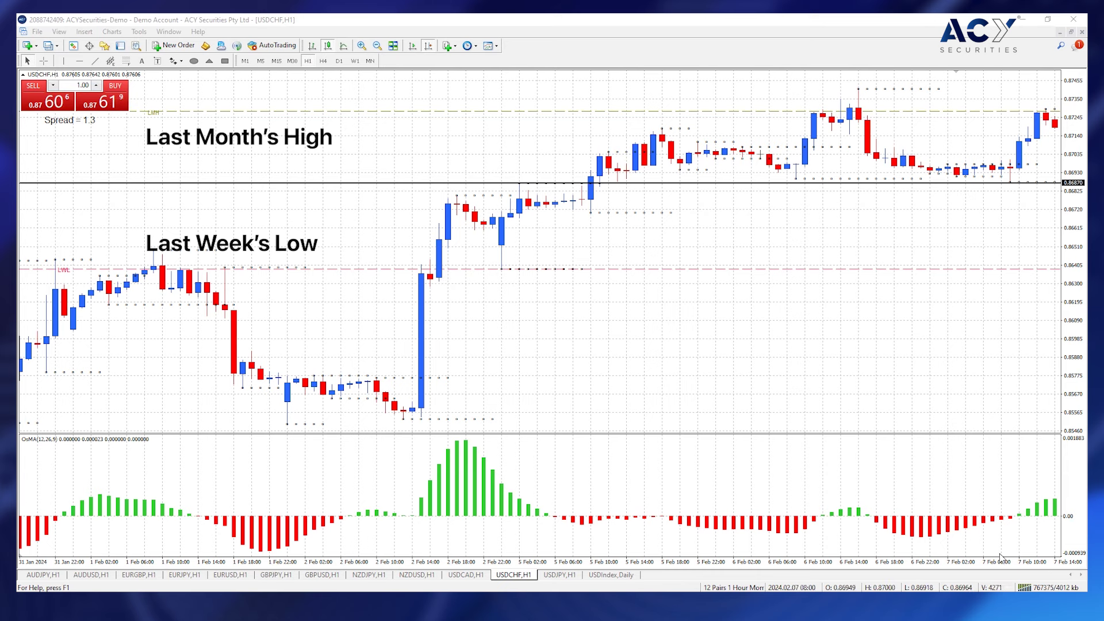
- Draw a Fibonacci retracement on the USDCHF H1 chart from the 7 February 09:00 swing low, about 0.86878, to the following high, about 0.87285
middle_click(1033, 509)
mouse_move(1026, 511)
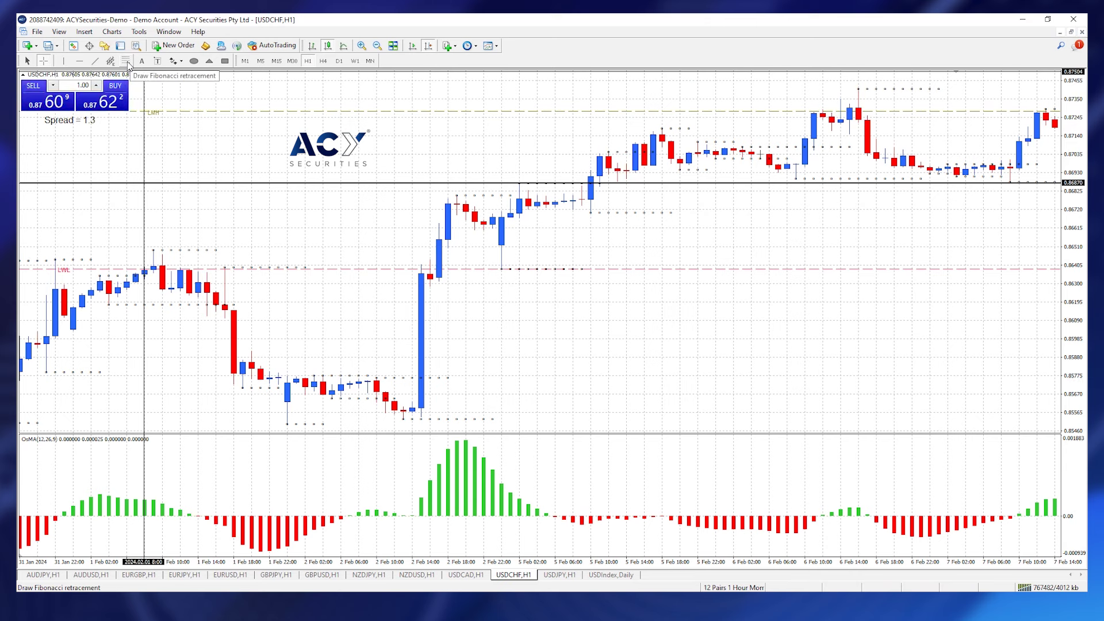
click(127, 61)
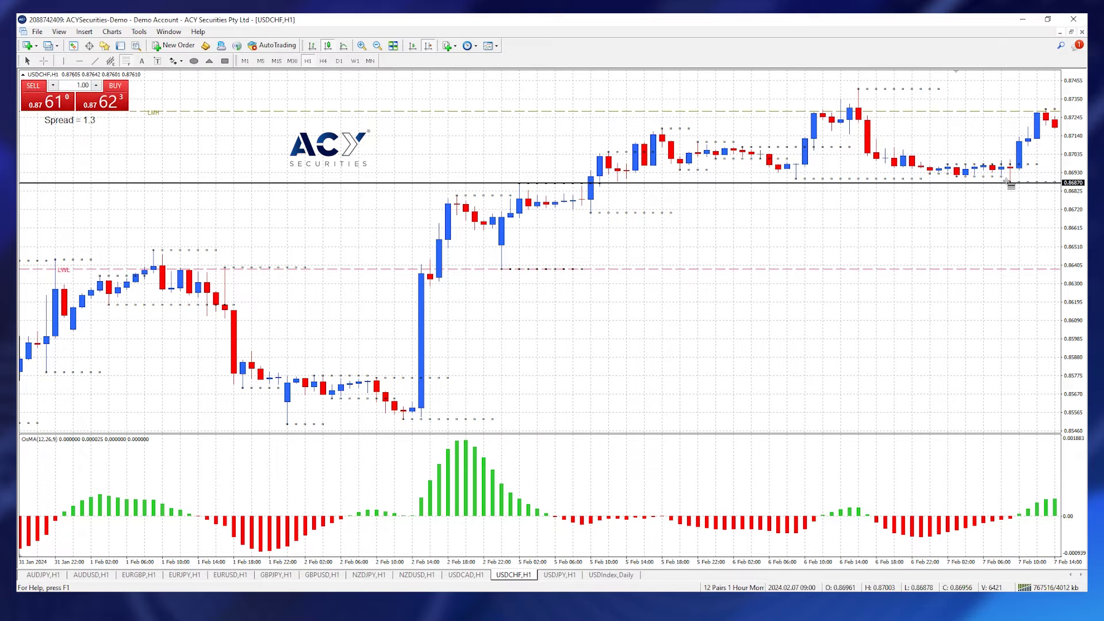
mouse_move(1015, 186)
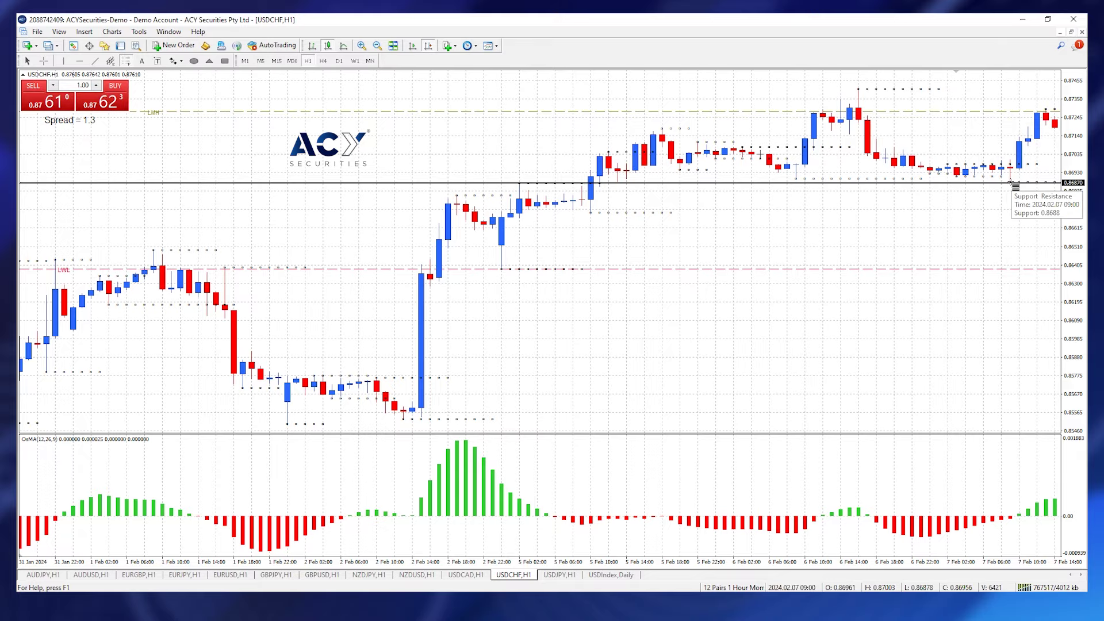
drag(1016, 185, 1029, 121)
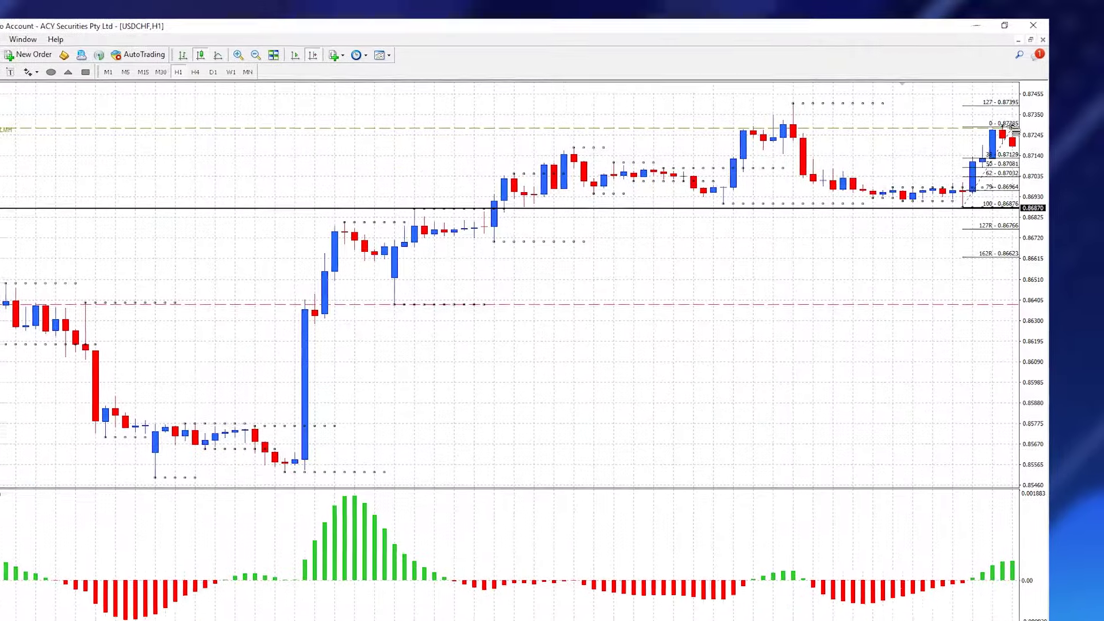
middle_click(780, 192)
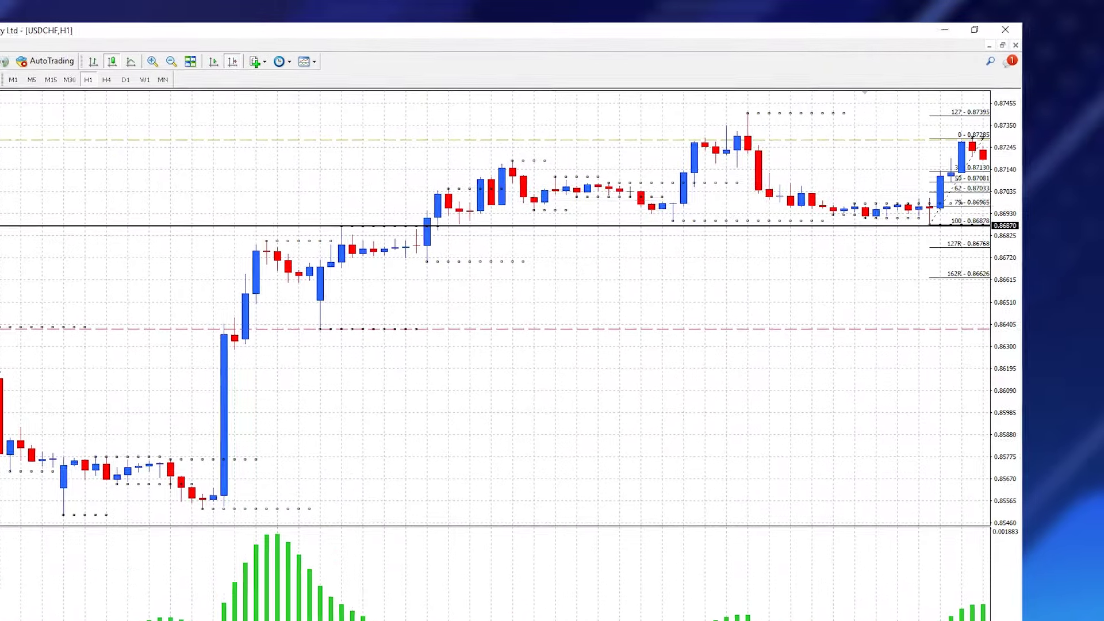
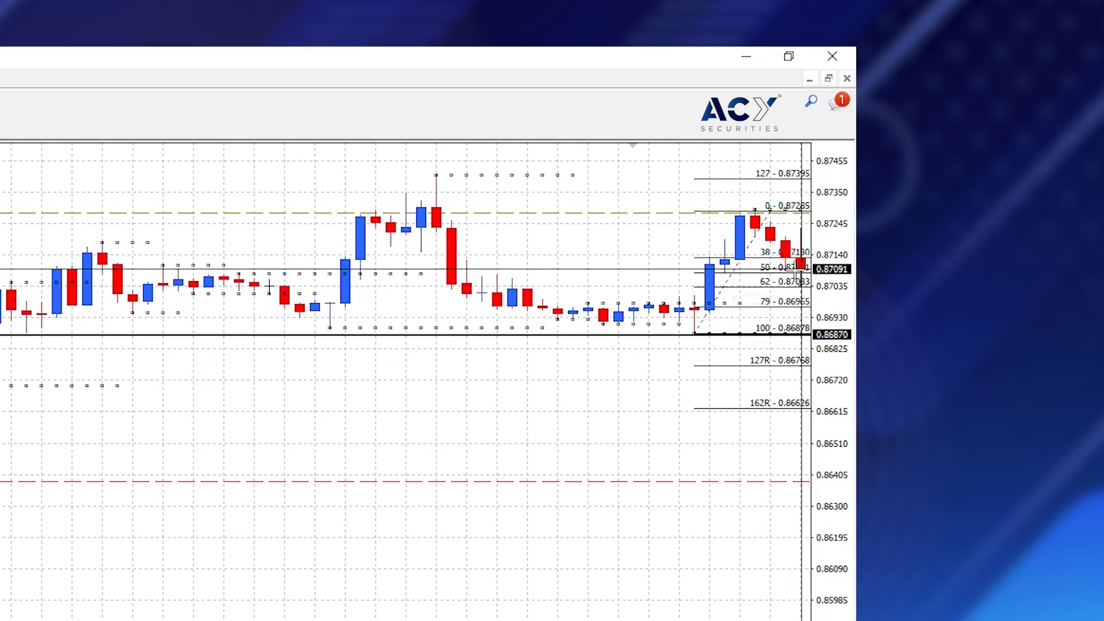
- Place horizontal lines at the 62 retracement level, about 0.87031, and near the 127 extension level, about 0.87399
mouse_move(527, 211)
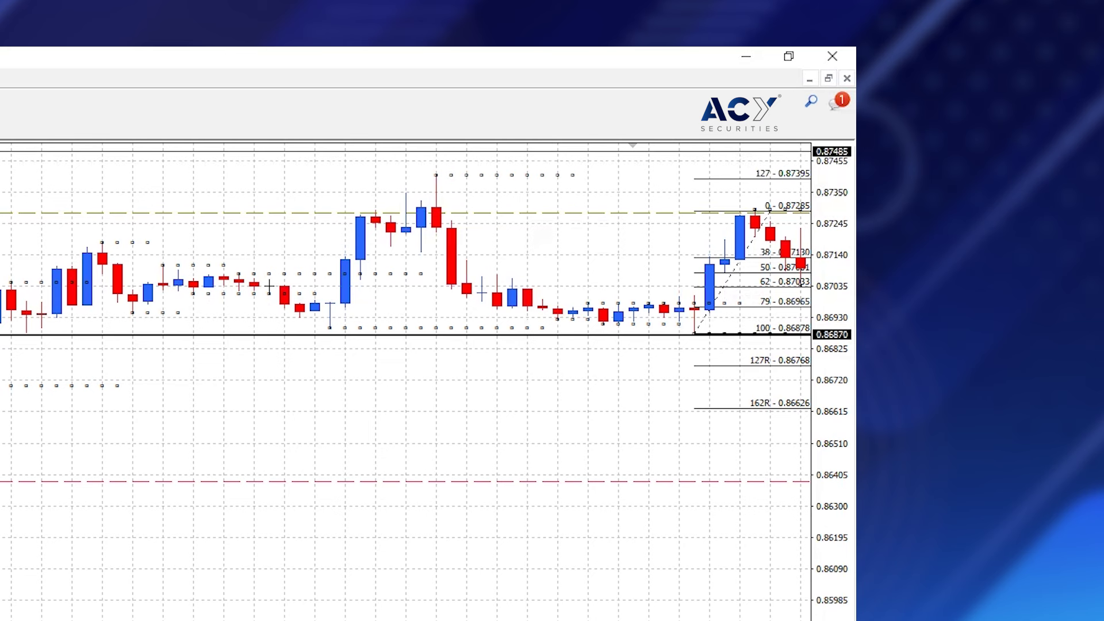
key(BackSpace)
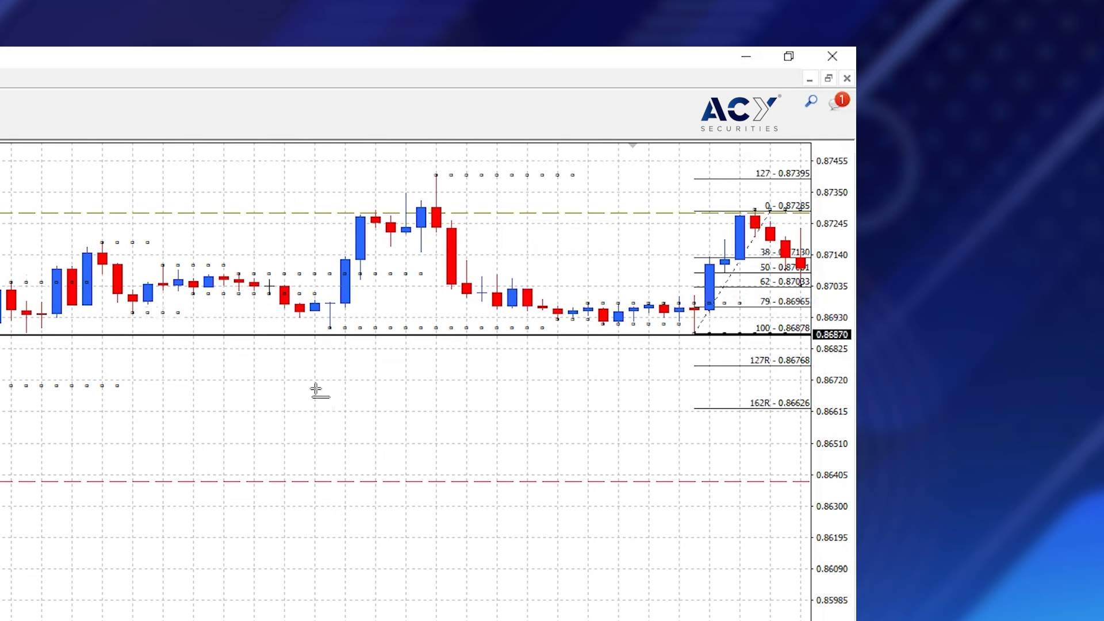
click(730, 286)
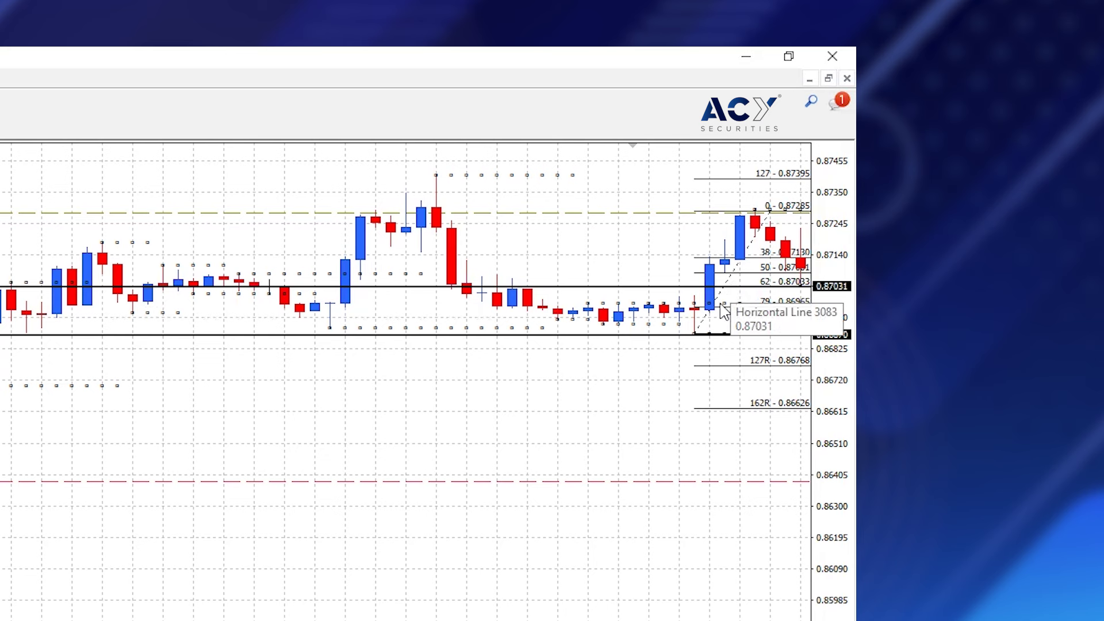
mouse_move(695, 335)
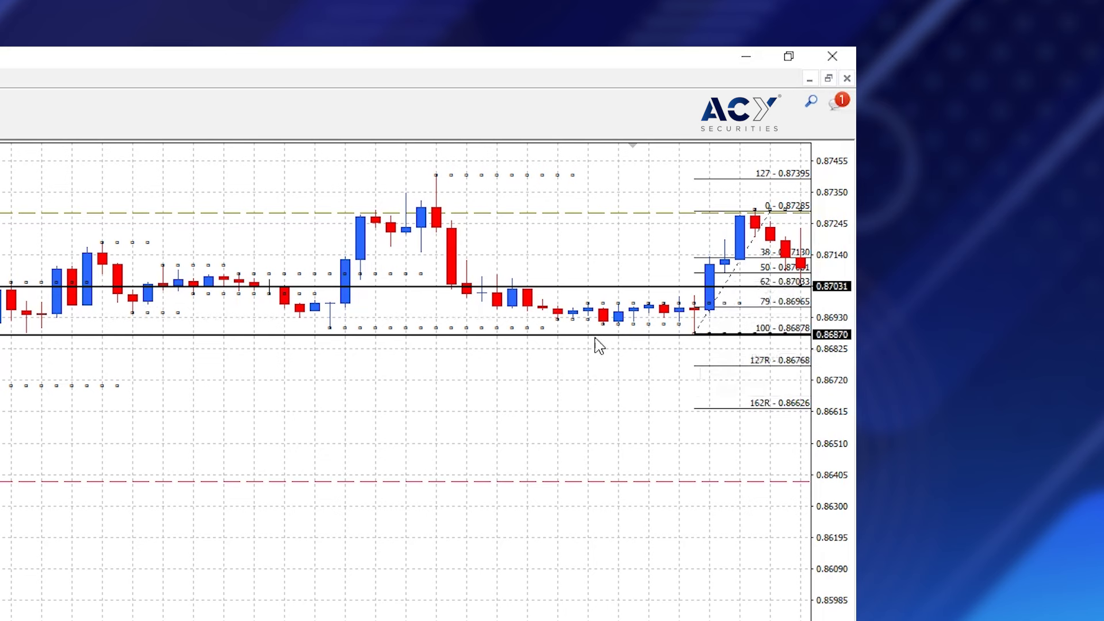
middle_click(697, 335)
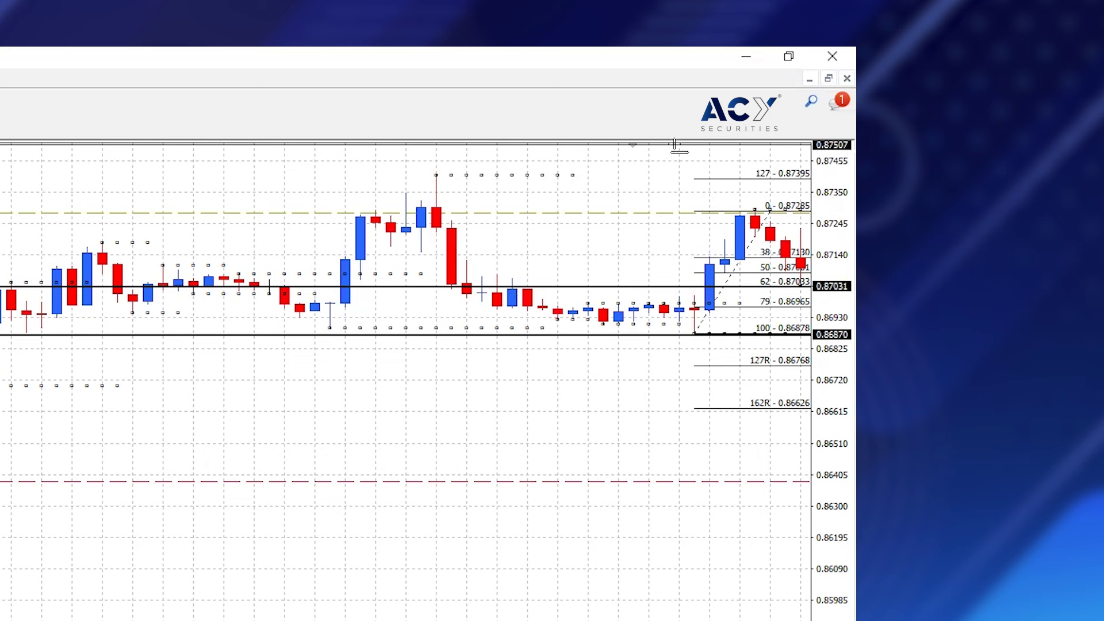
click(707, 176)
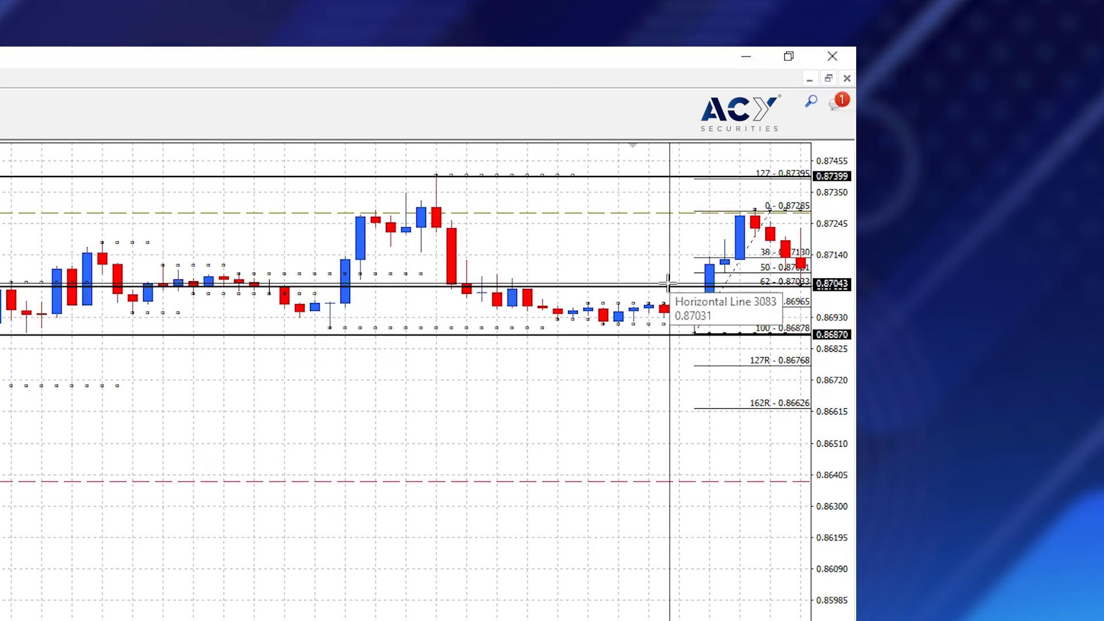
- Measure the distance from the 62 level line down to the stop line under the swing low and up to the target line
drag(655, 304, 653, 334)
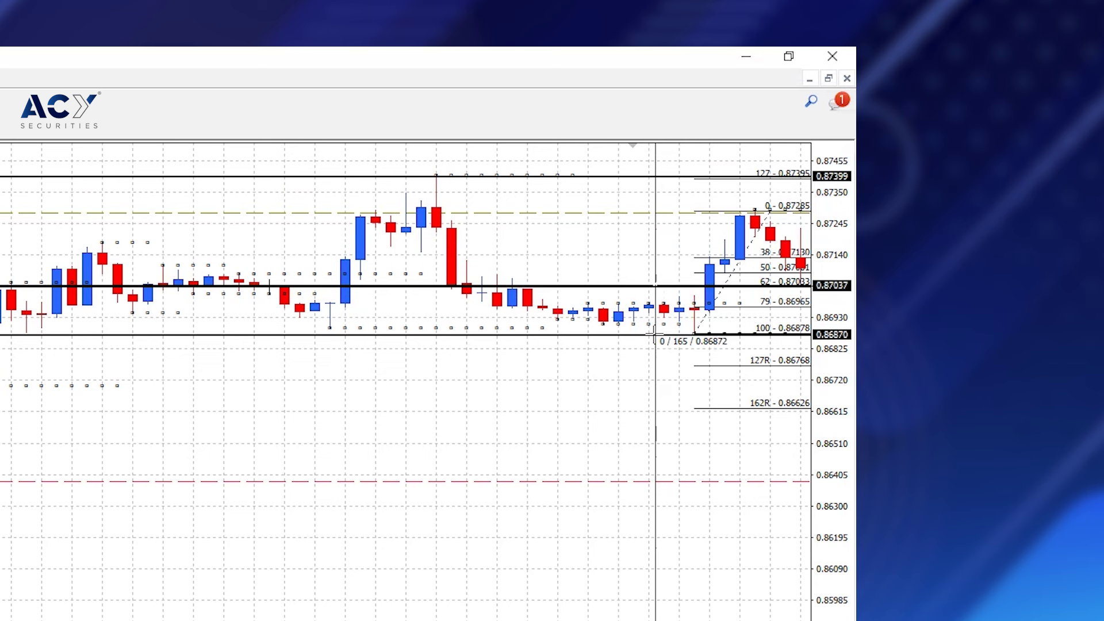
drag(654, 334, 700, 173)
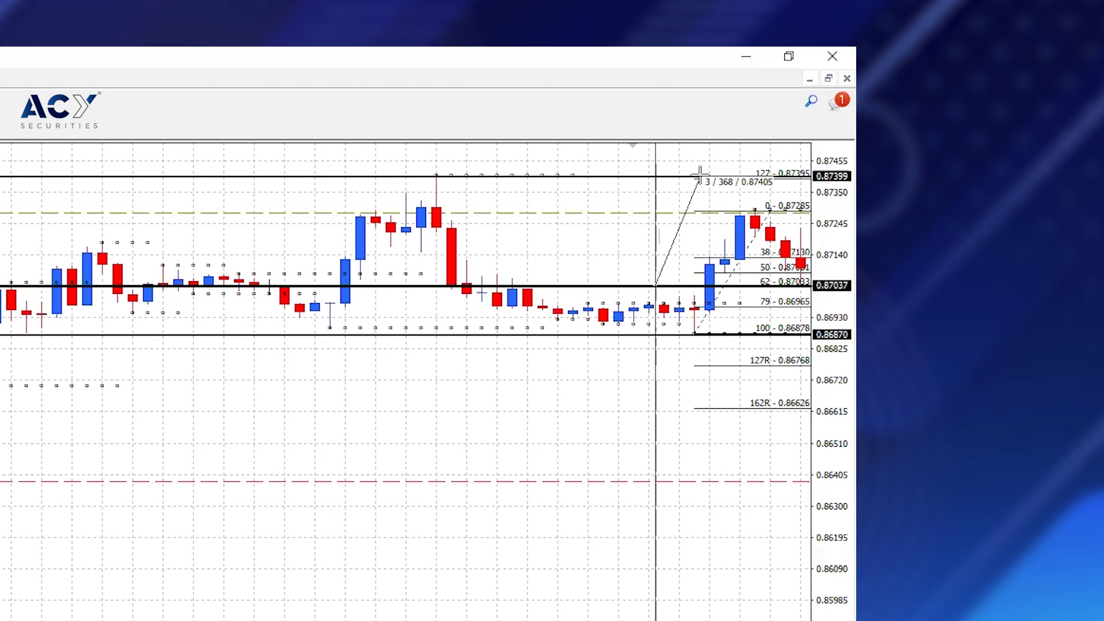
drag(699, 173, 702, 177)
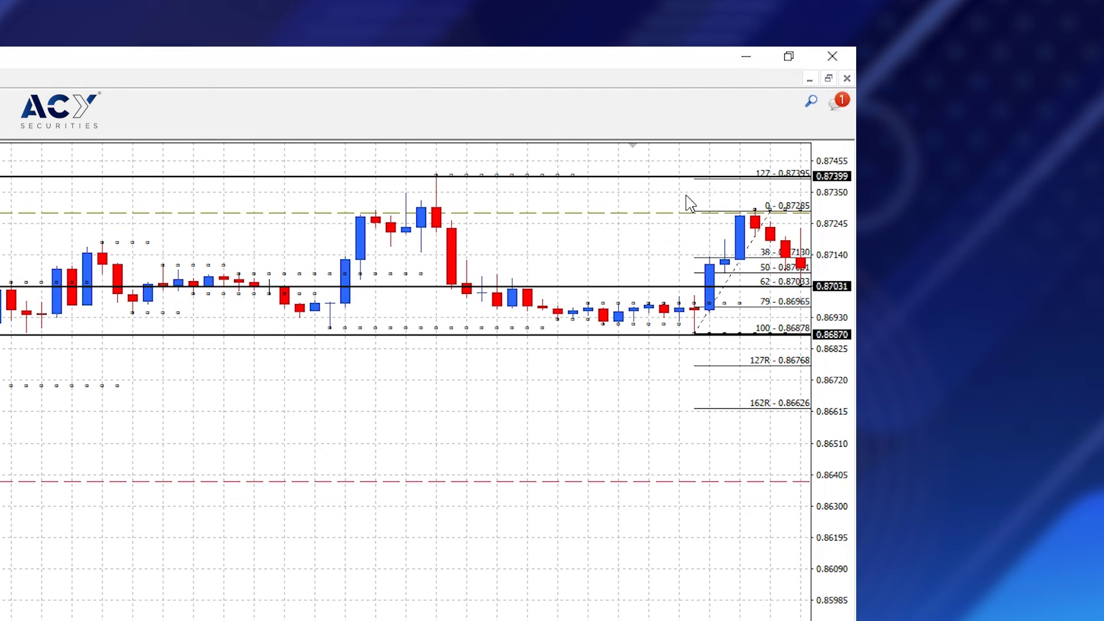
- Advance the chart and examine how the new candles move from the 62 level line to the target line and the extensions
scroll(684, 201, down, 1)
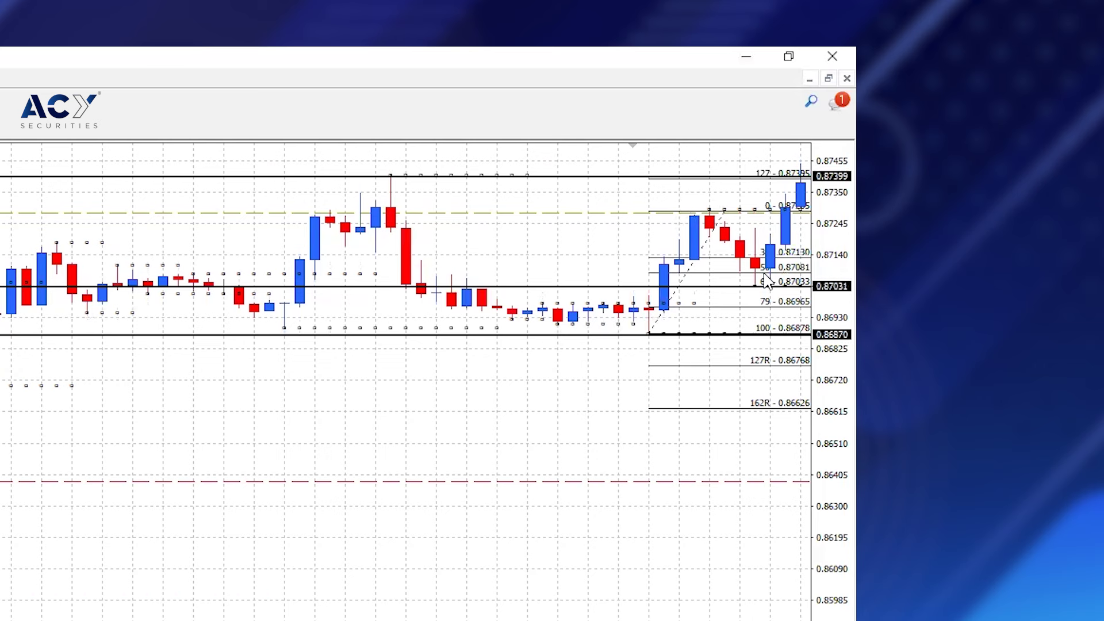
middle_click(778, 252)
mouse_move(796, 180)
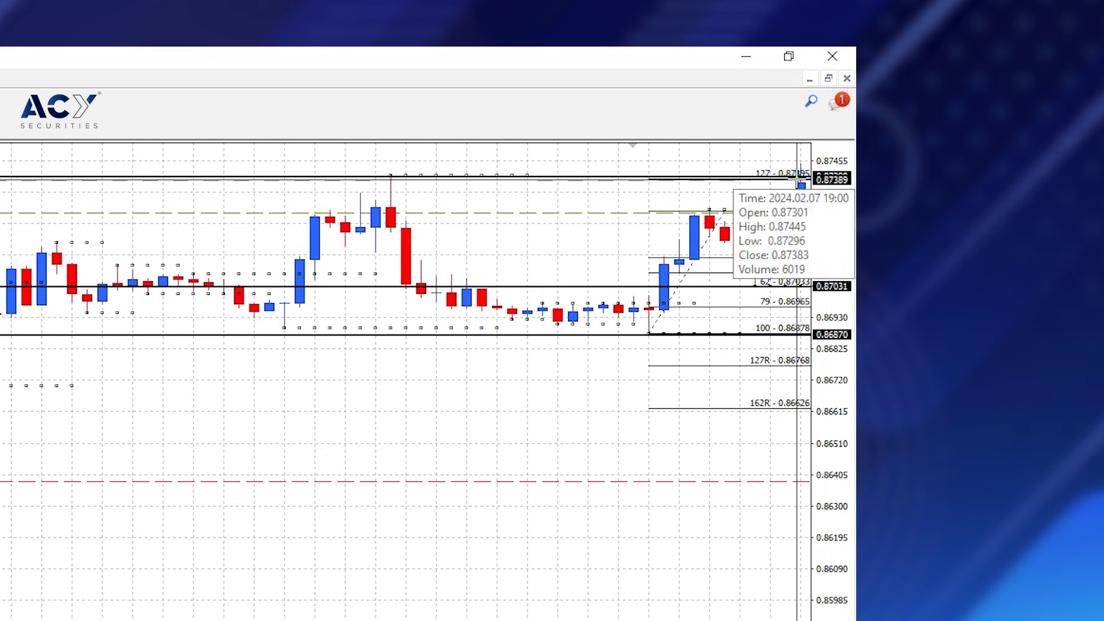
middle_click(798, 180)
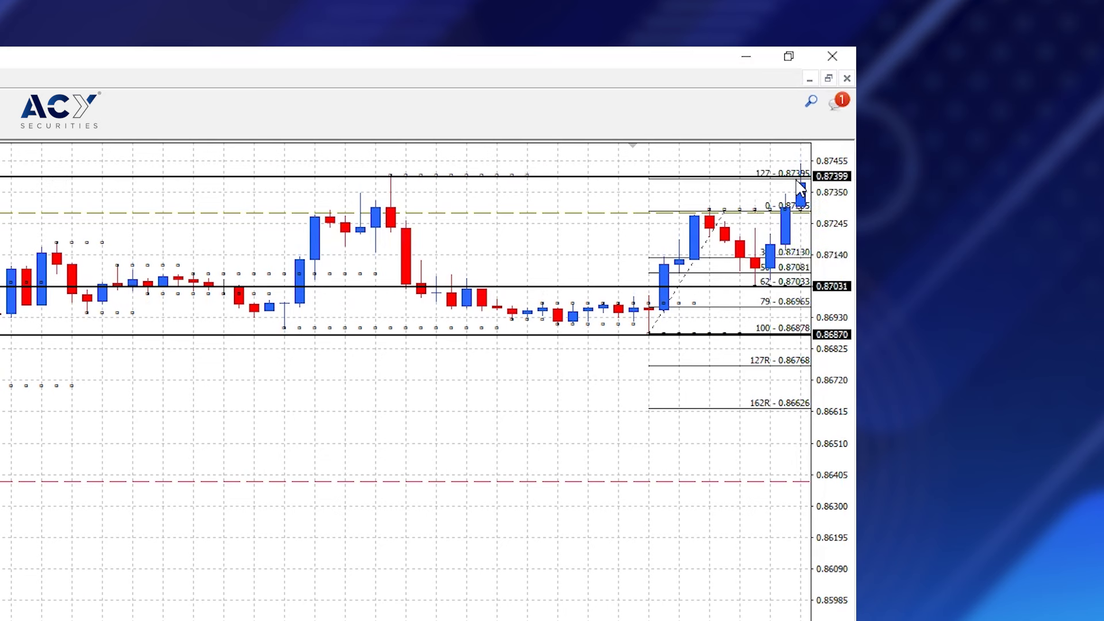
middle_click(722, 249)
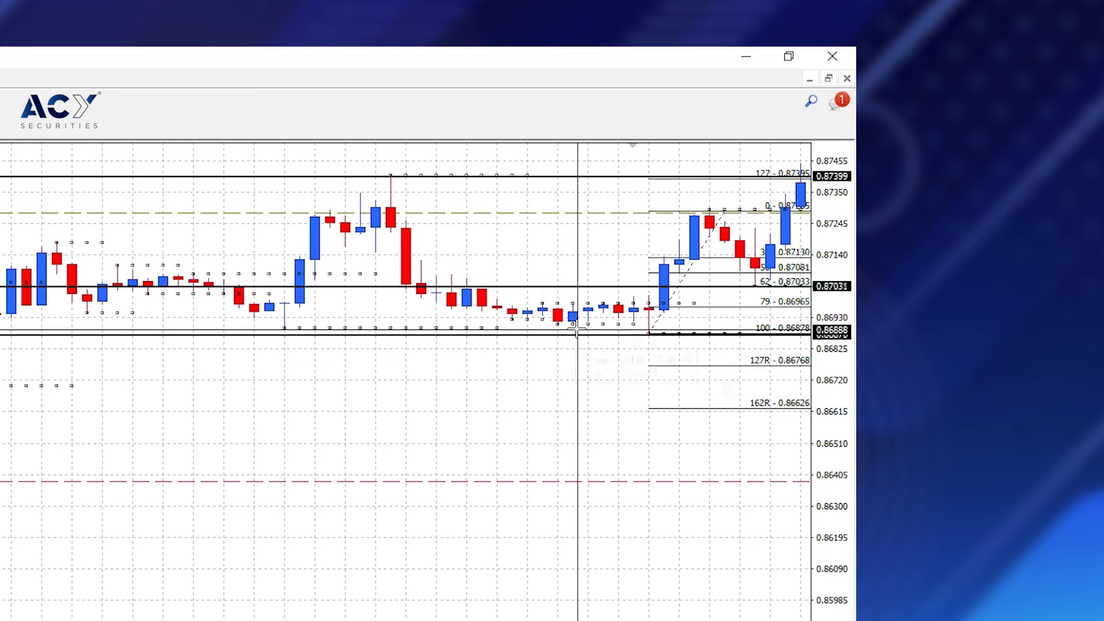
mouse_move(708, 212)
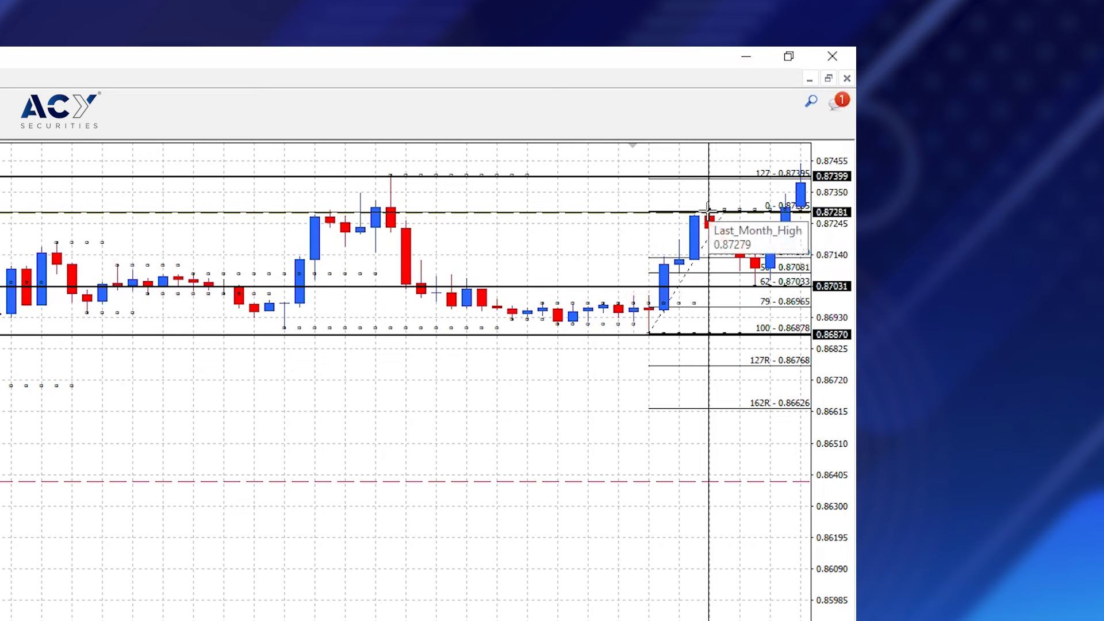
mouse_move(753, 284)
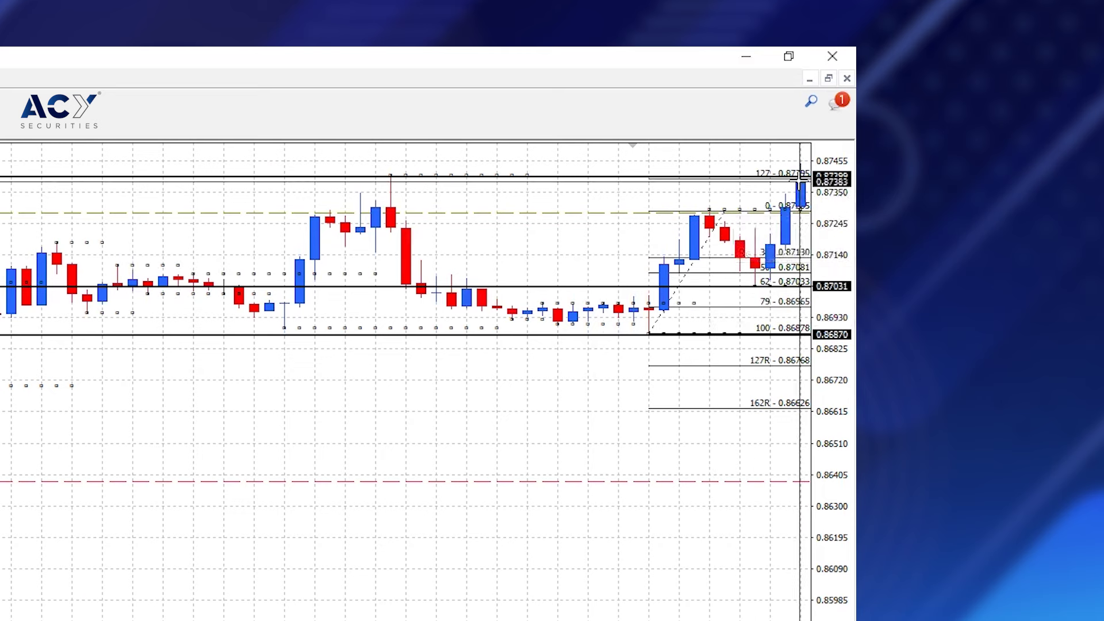
click(554, 261)
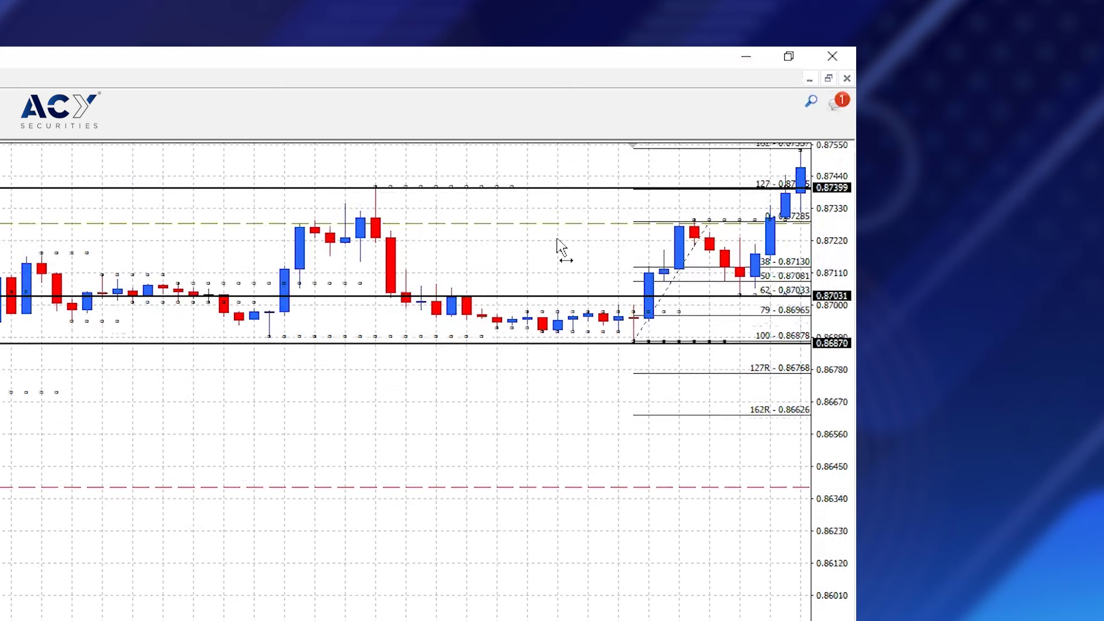
middle_click(759, 231)
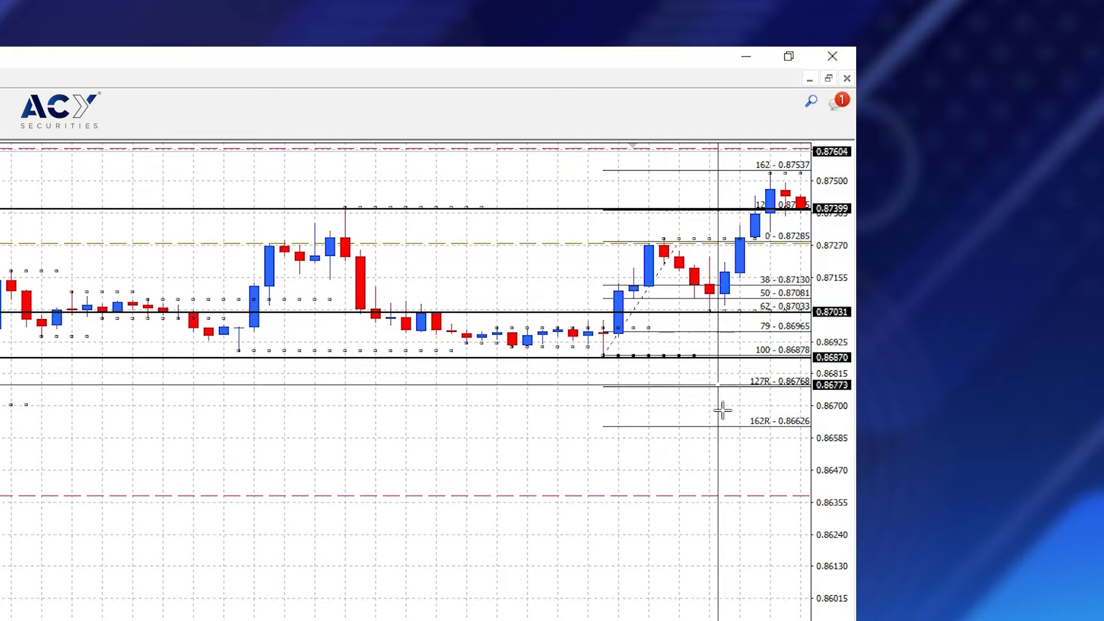
- Delete the Fibonacci retracement from the chart
click(611, 426)
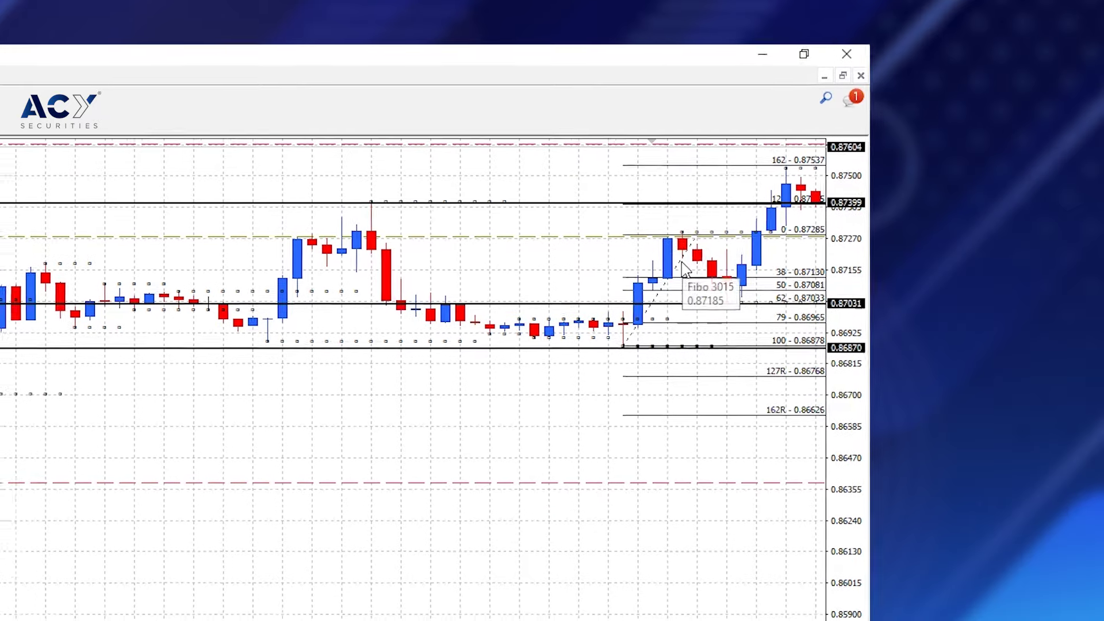
right_click(665, 273)
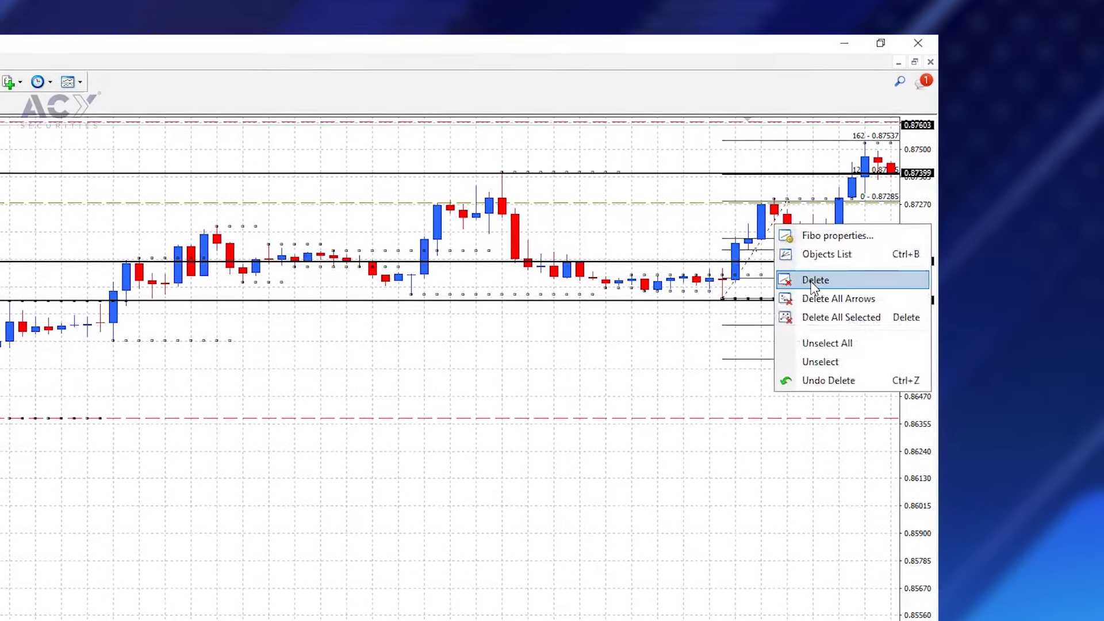
click(793, 290)
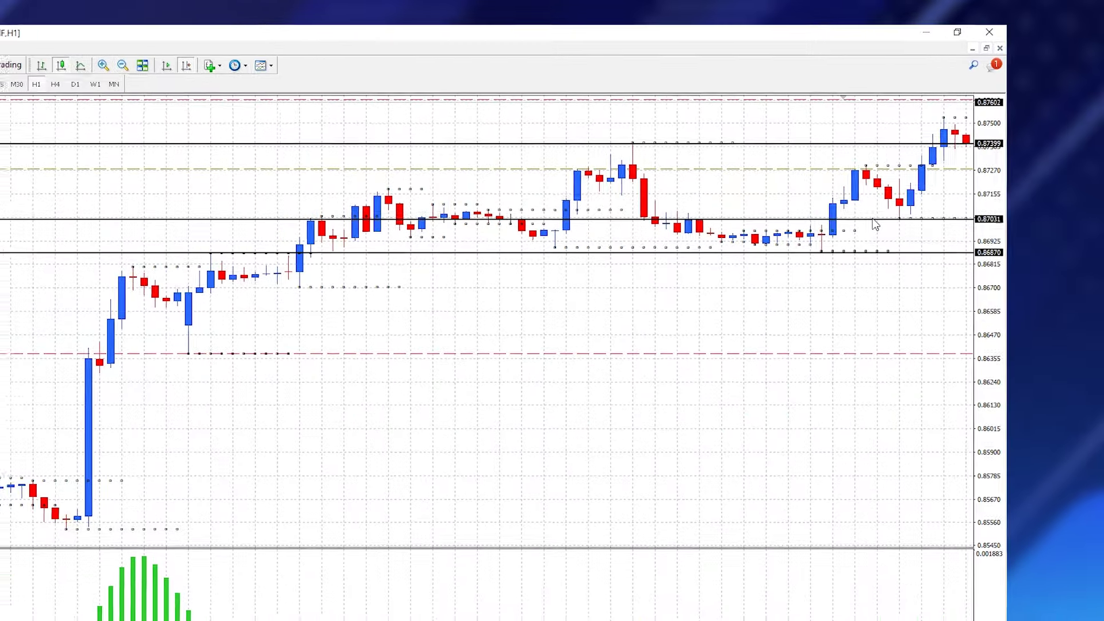
- Delete the three horizontal lines at 0.87031, 0.86870 and 0.87399
right_click(856, 230)
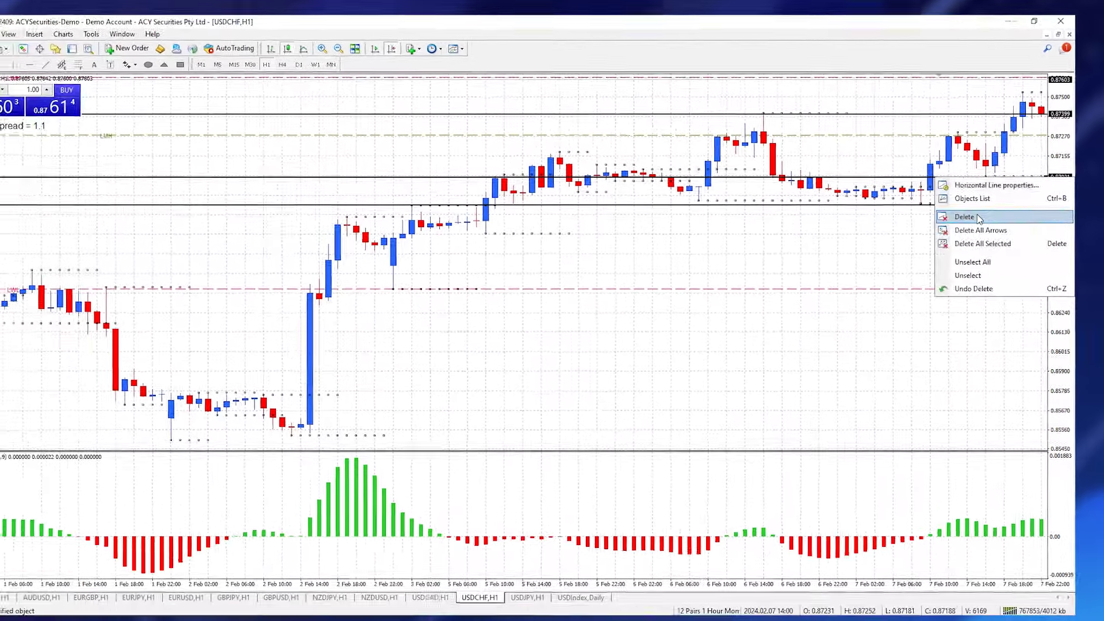
click(946, 228)
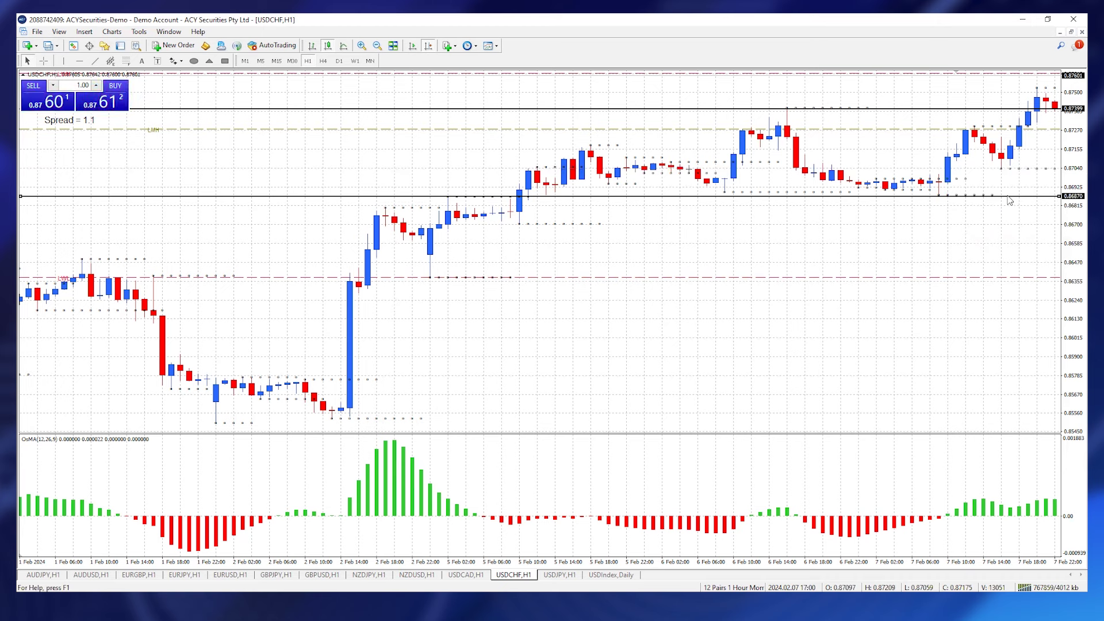
right_click(1008, 197)
click(1001, 234)
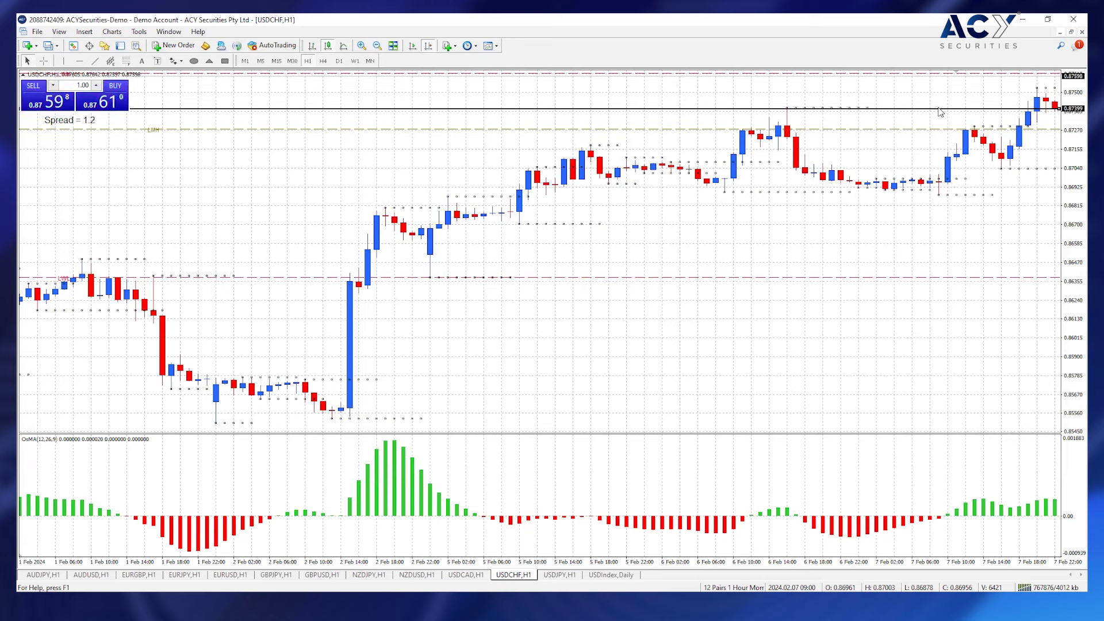
right_click(939, 108)
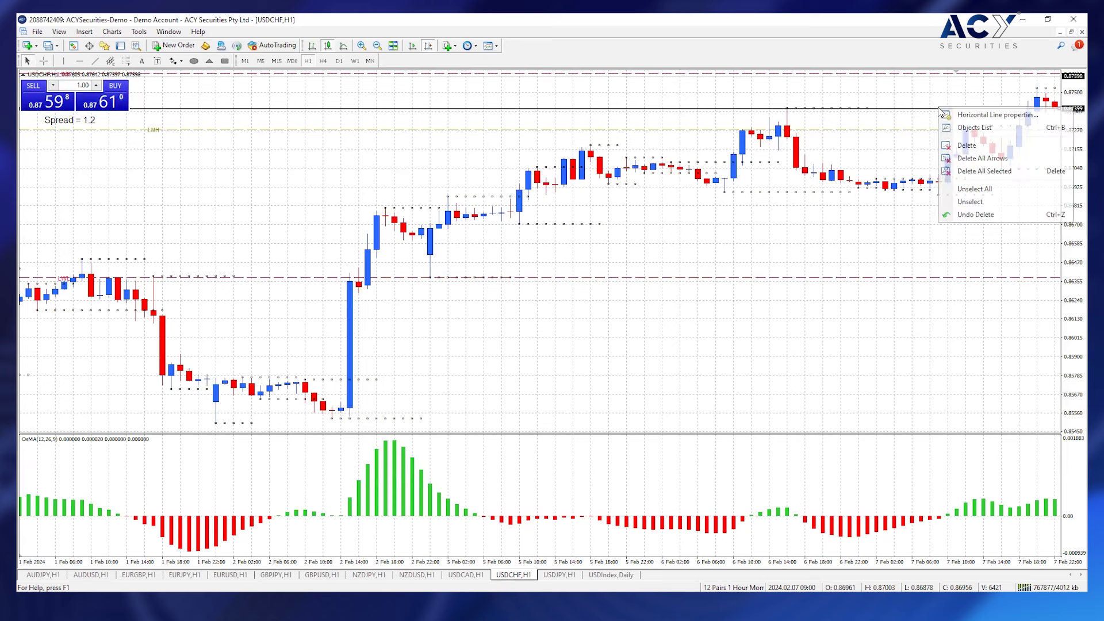
click(954, 145)
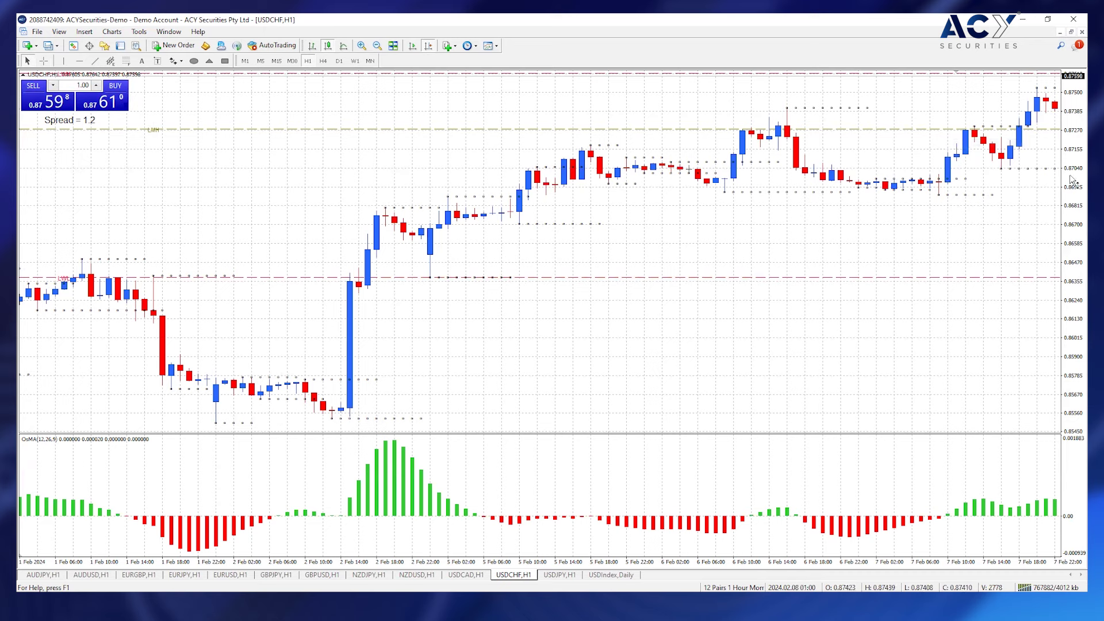
- Draw a Fibonacci retracement from the 7 February 16:00 swing low, about 0.87037, to the latest swing high, about 0.87494
middle_click(1039, 169)
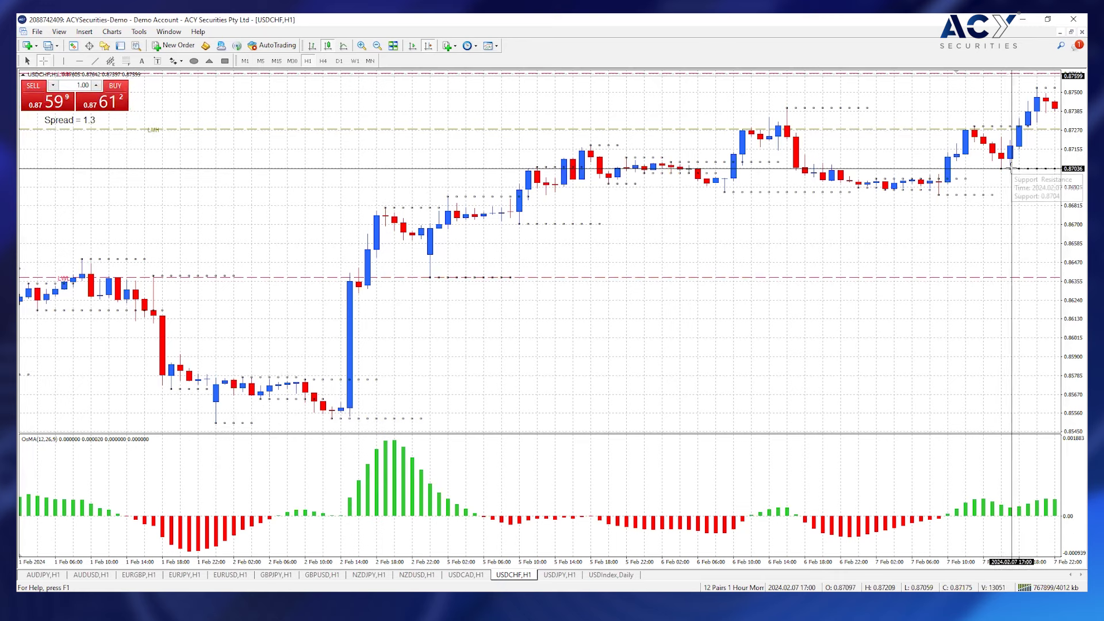
click(125, 61)
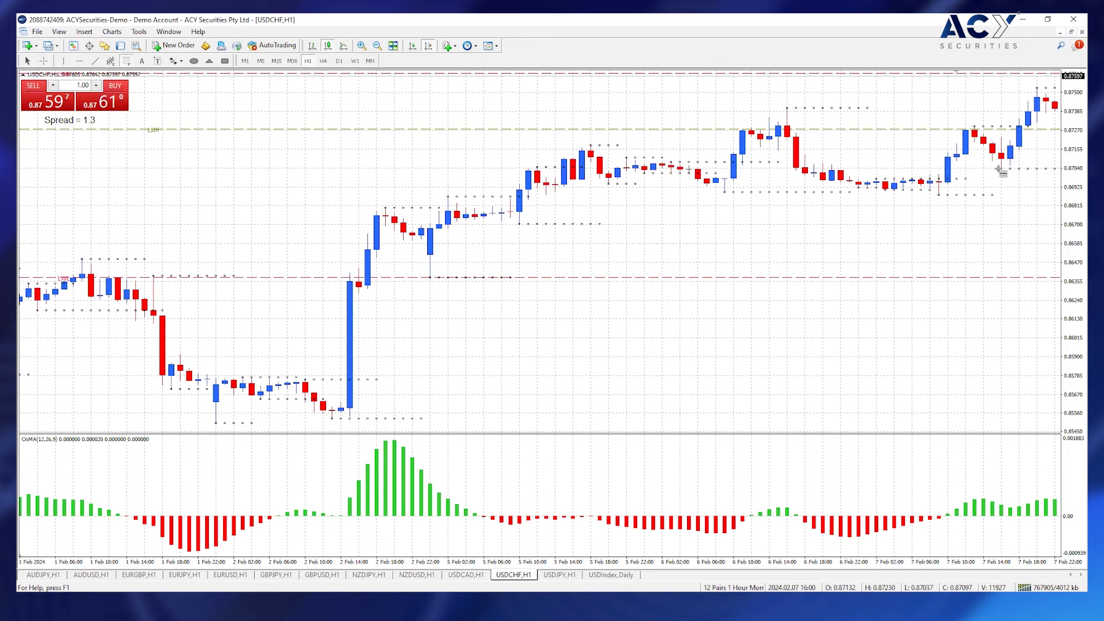
mouse_move(1003, 169)
mouse_down()
mouse_move(1036, 86)
mouse_move(1032, 96)
mouse_up()
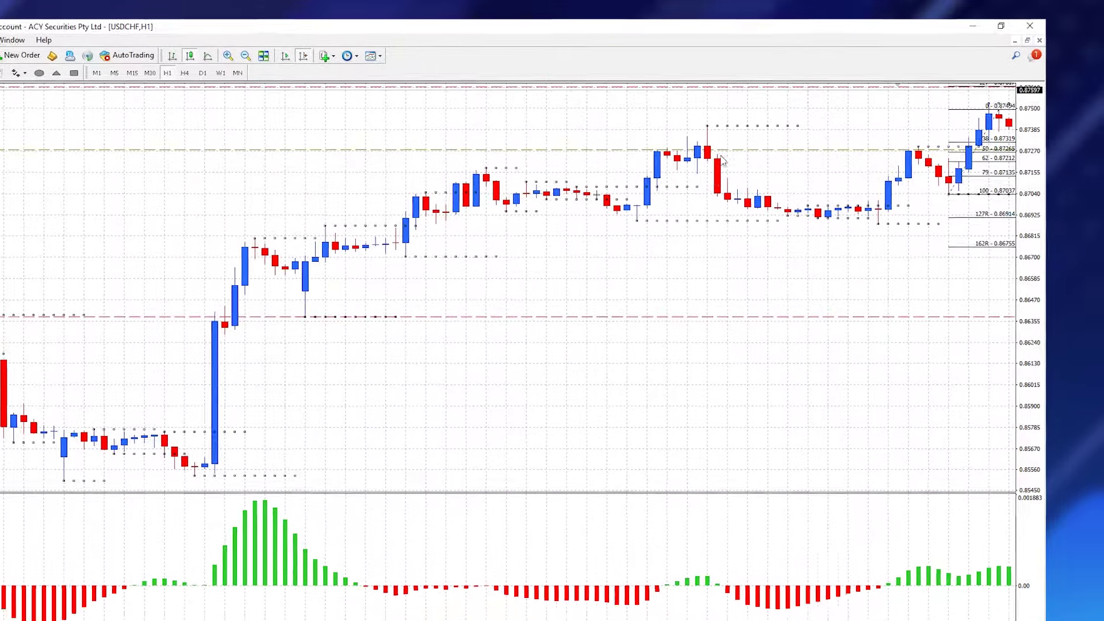
middle_click(951, 180)
middle_click(899, 198)
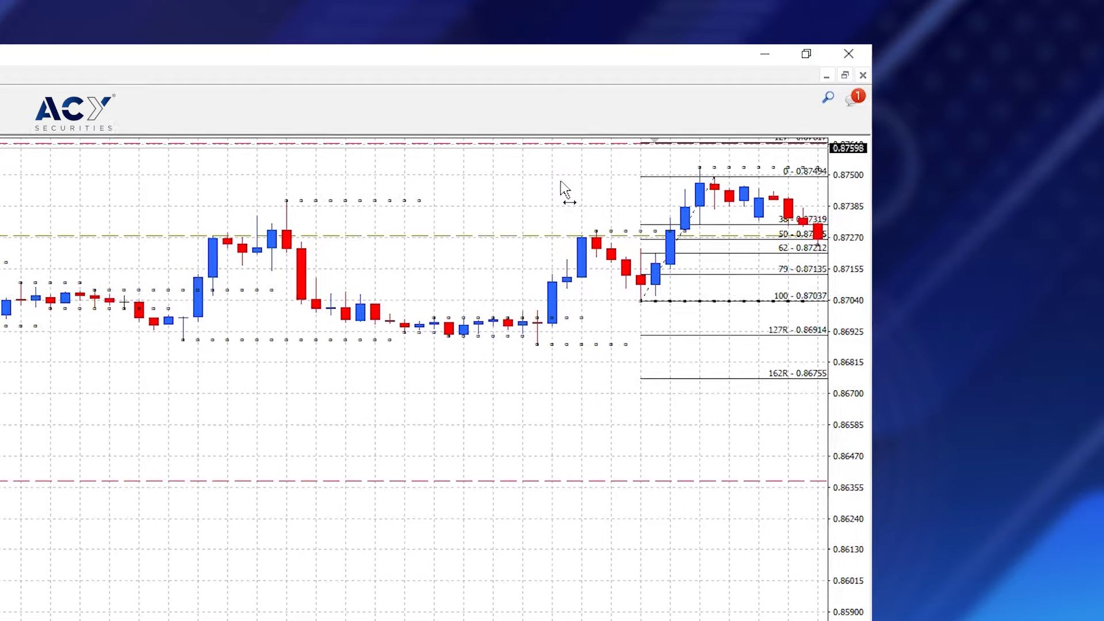
- Place horizontal lines at 0.87226 near the 62 level, 0.87037 at the swing low and 0.87623 near the 127 extension
middle_click(753, 244)
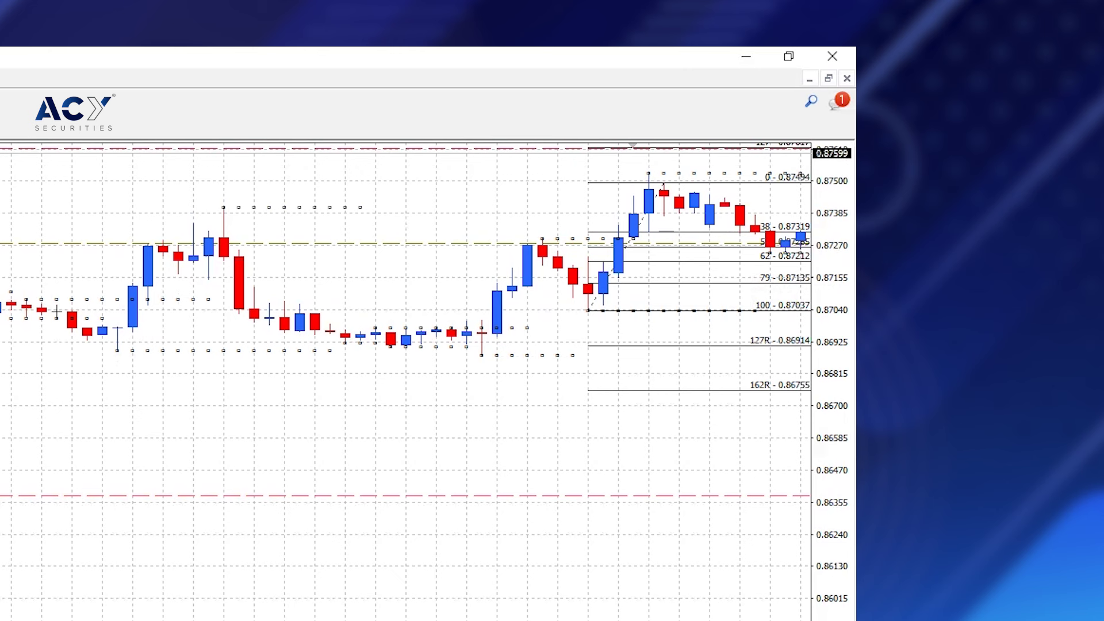
click(771, 257)
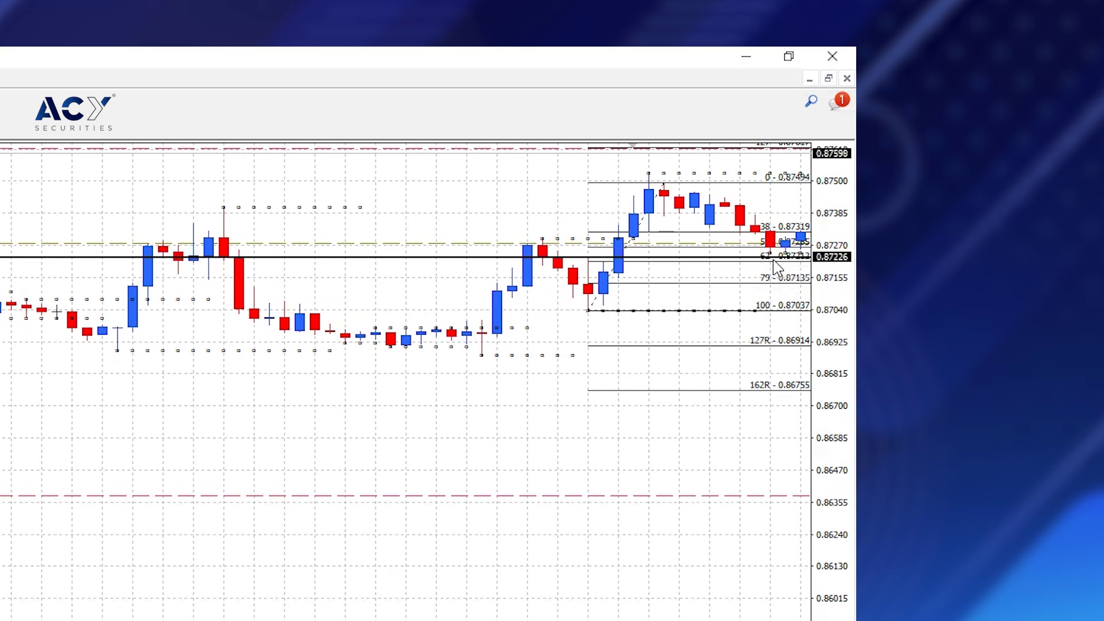
mouse_move(595, 315)
click(599, 311)
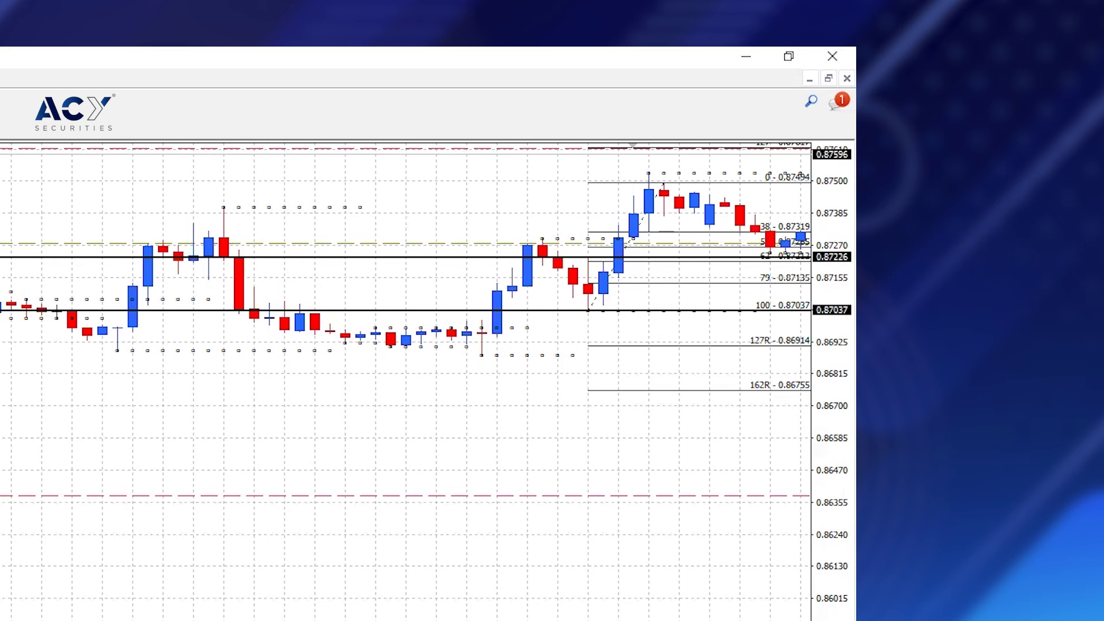
click(765, 145)
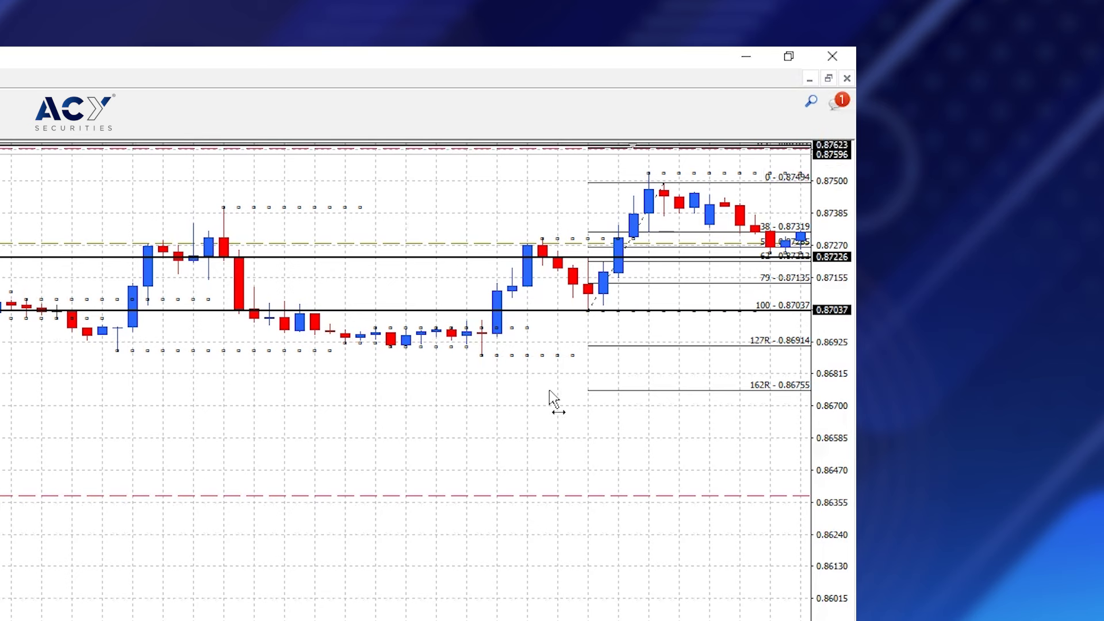
- Advance the chart, examine the new candles against the three lines, and measure the distance from the 0.87226 line to the 127 target
scroll(553, 399, down, 5)
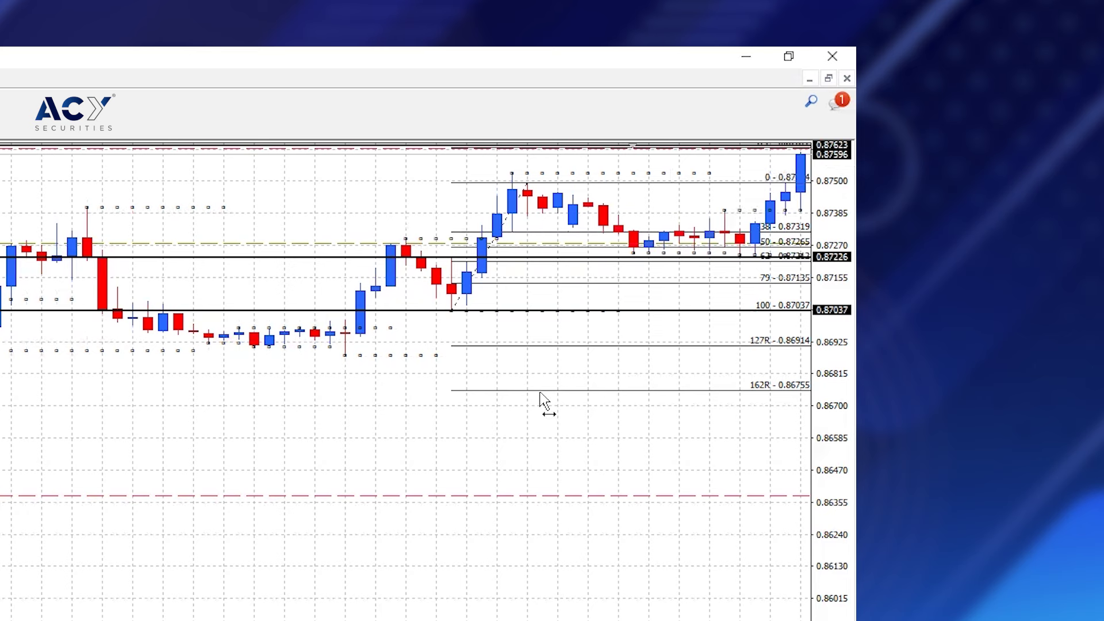
scroll(543, 401, down, 3)
middle_click(756, 174)
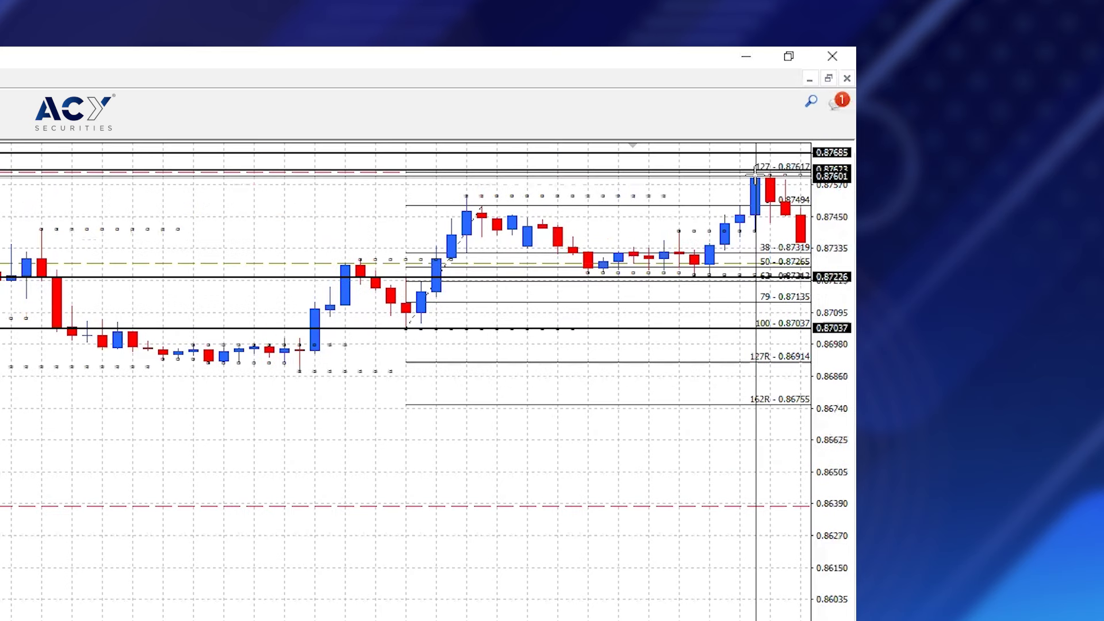
mouse_move(773, 171)
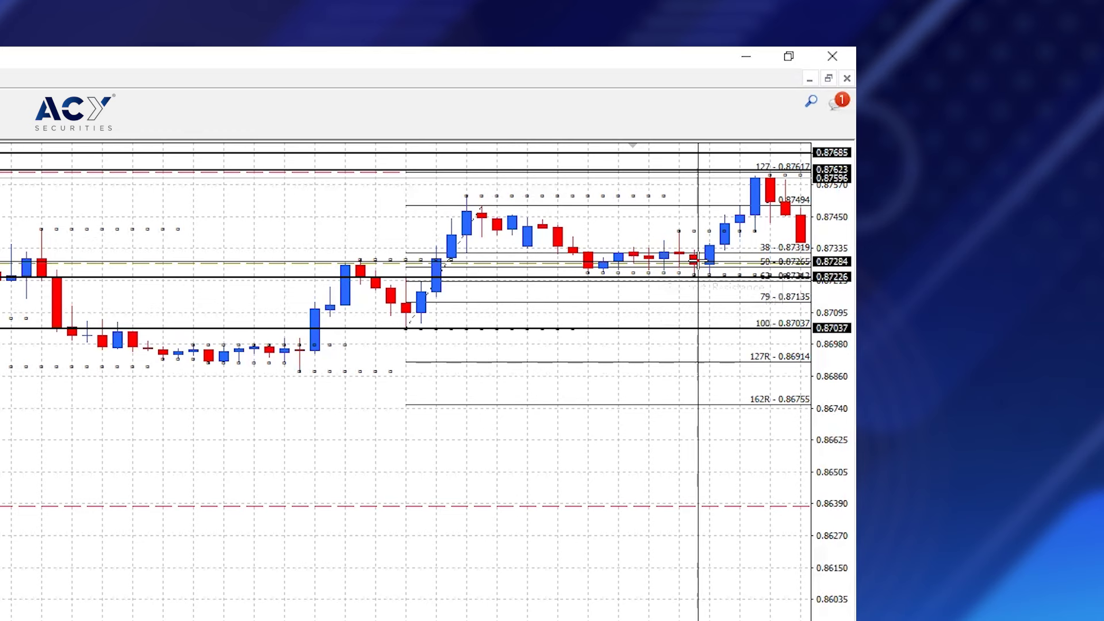
mouse_move(697, 263)
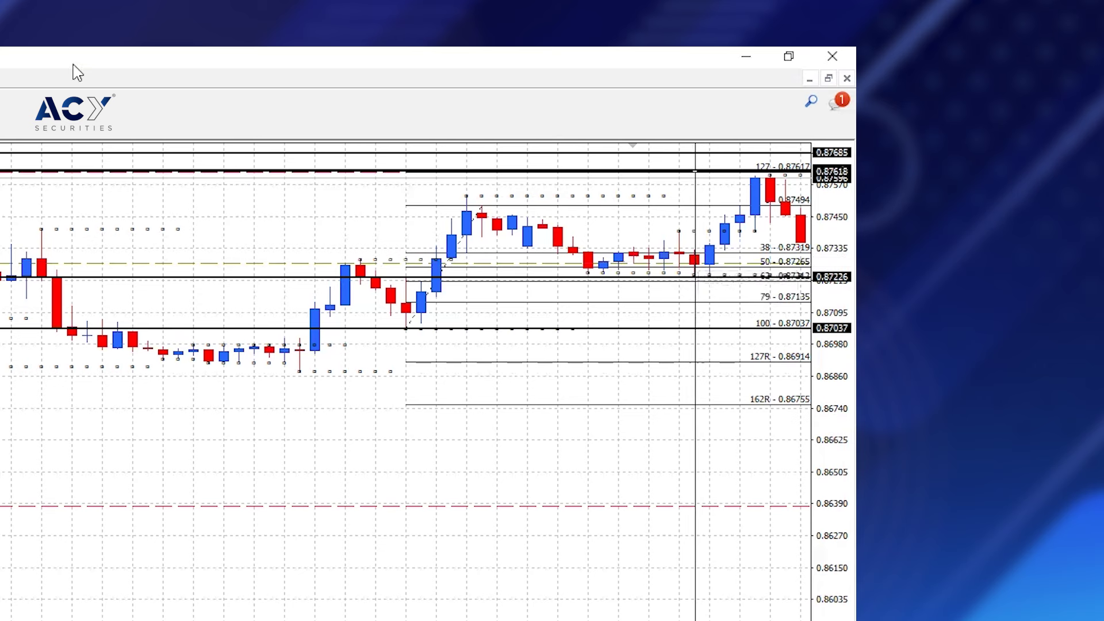
drag(509, 286, 719, 170)
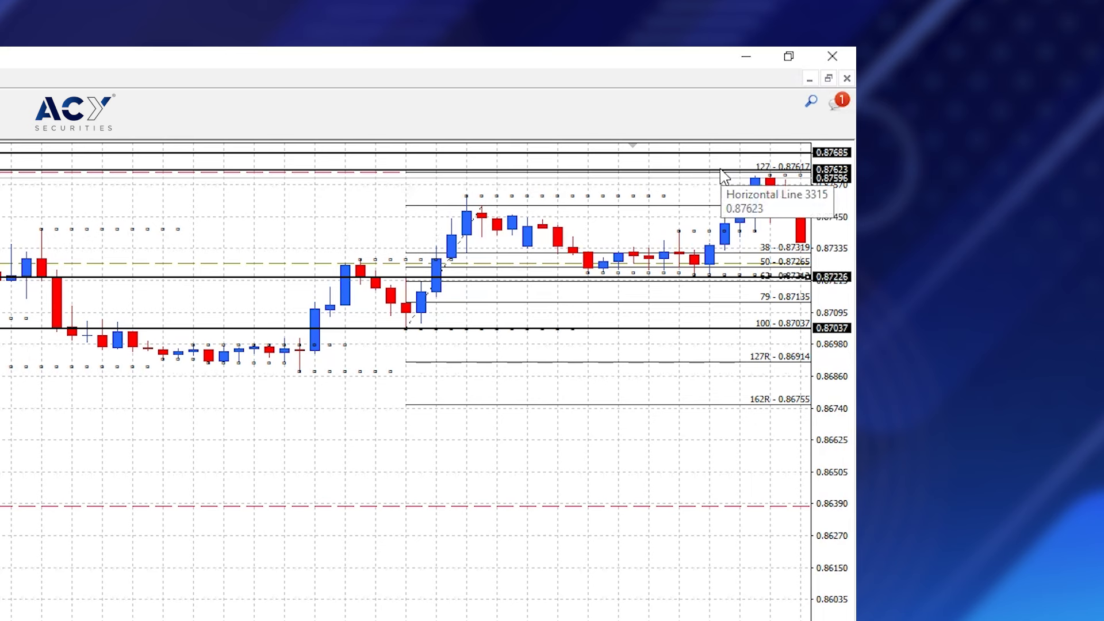
- Delete the Fibonacci retracement from the USDCHF chart and switch to the AUDJPY H1 chart
right_click(413, 322)
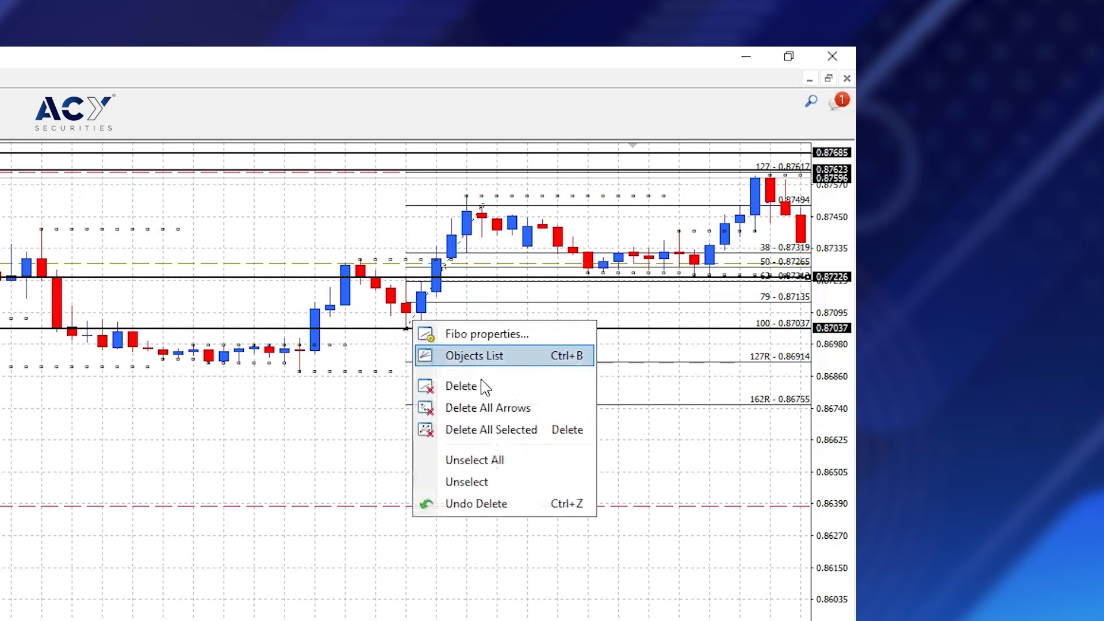
click(462, 386)
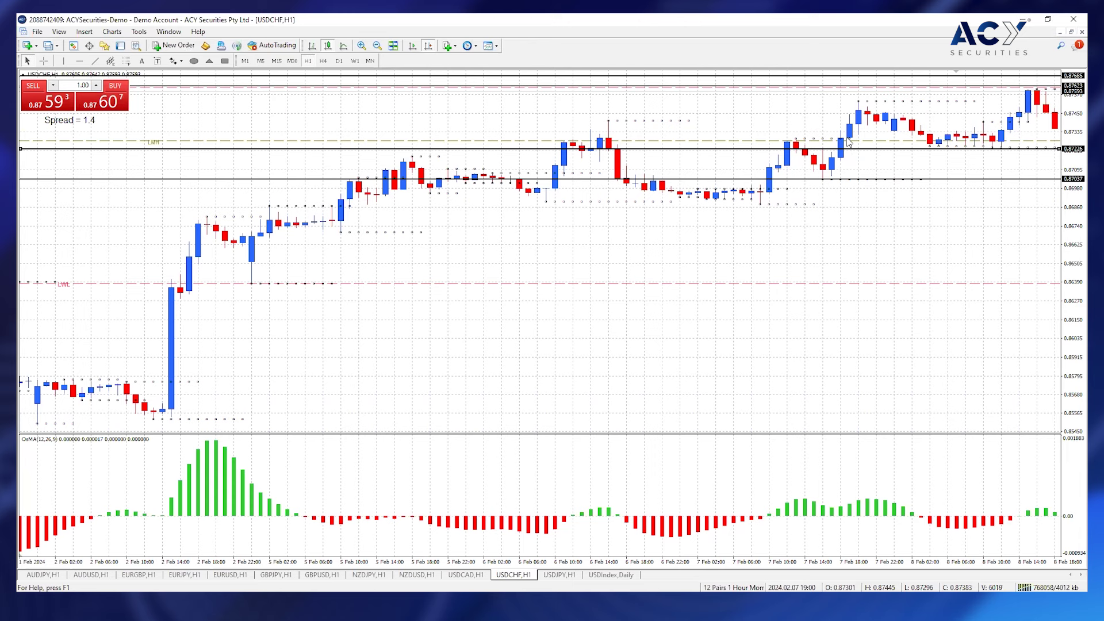
mouse_move(849, 142)
click(43, 575)
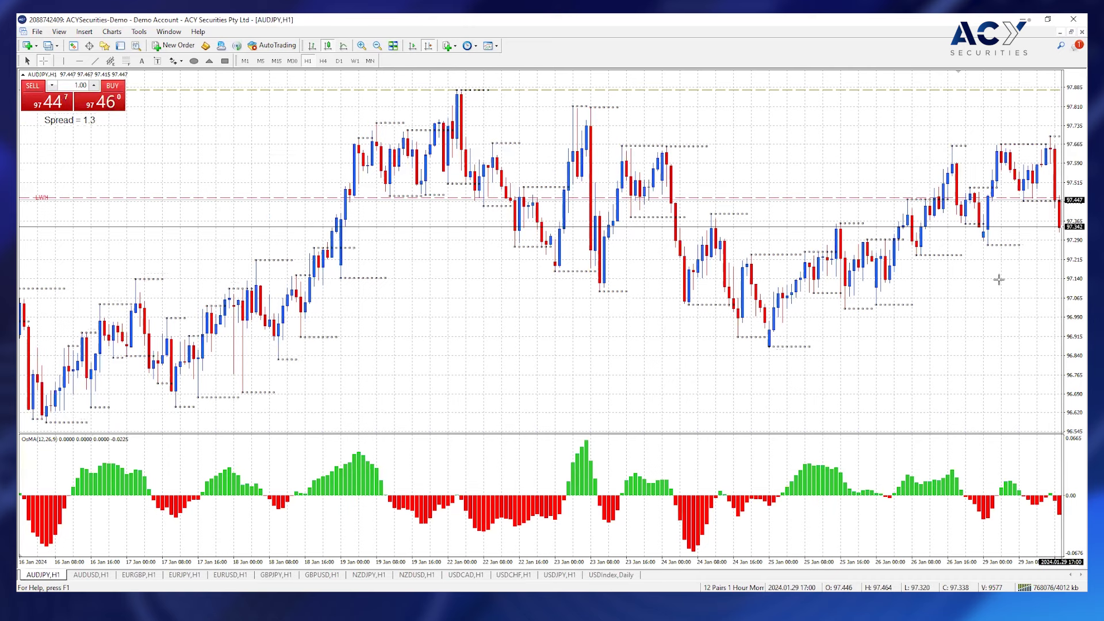
- Draw a Fibonacci retracement from the 29 January 16:00 swing high, about 97.694, to the latest swing low, about 97.320
mouse_move(1059, 497)
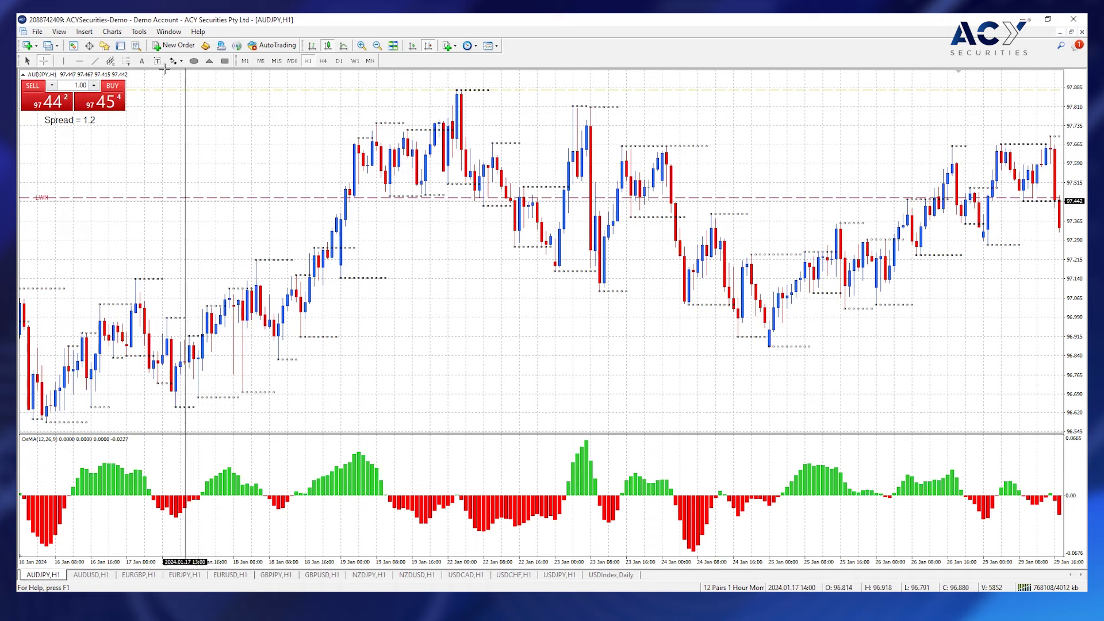
click(125, 60)
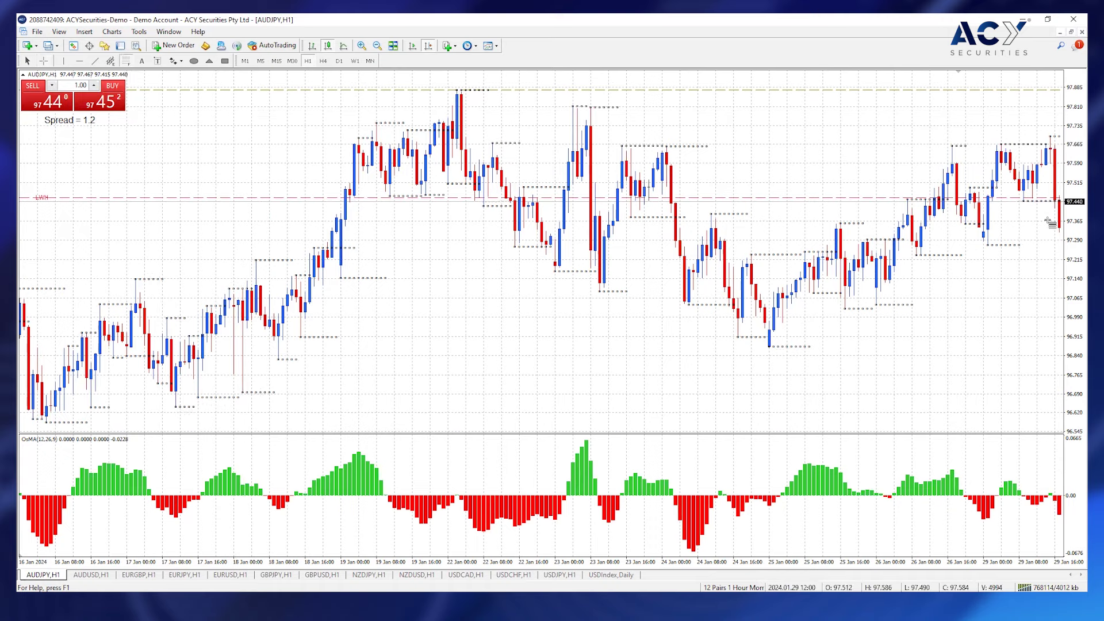
drag(1029, 148, 966, 309)
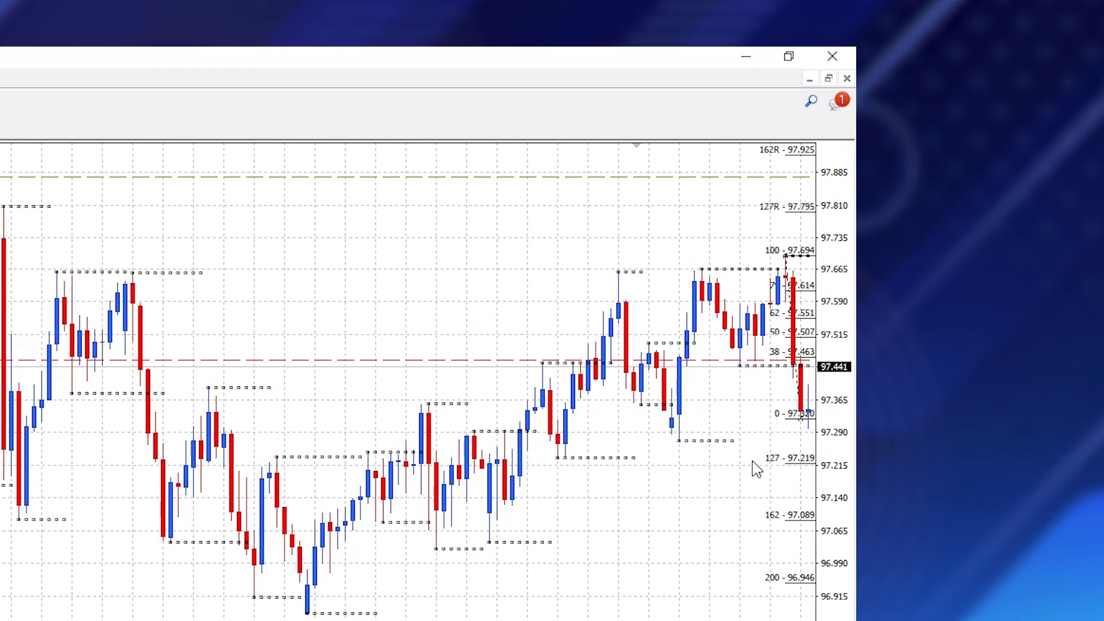
- Advance the chart and move the retracement's low anchor to the new swing low, about 97.278
scroll(750, 491, down, 2)
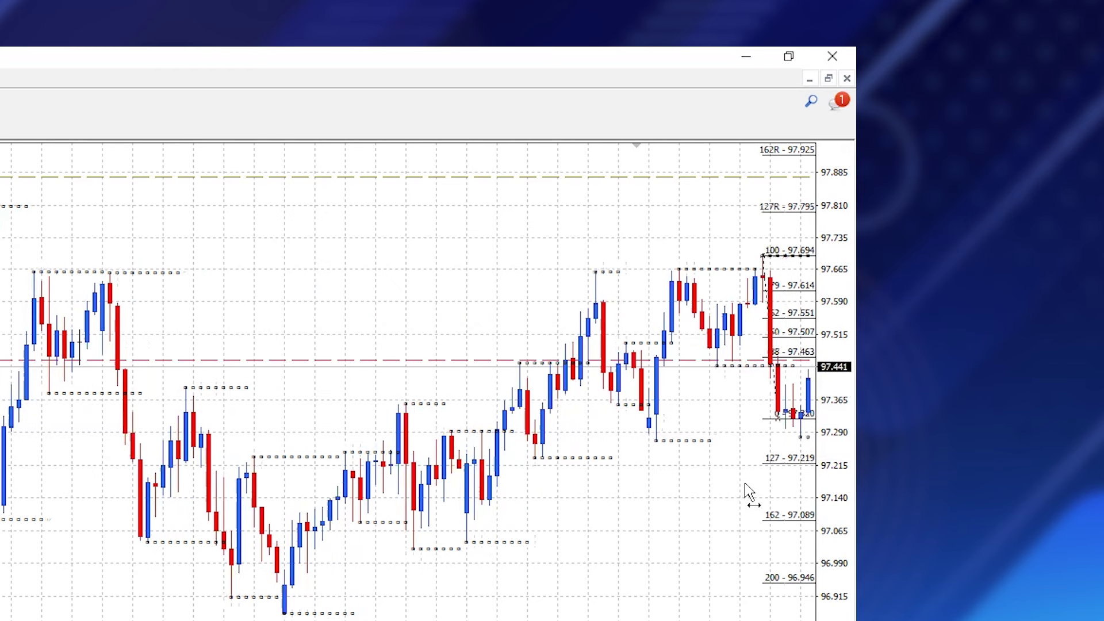
middle_click(801, 445)
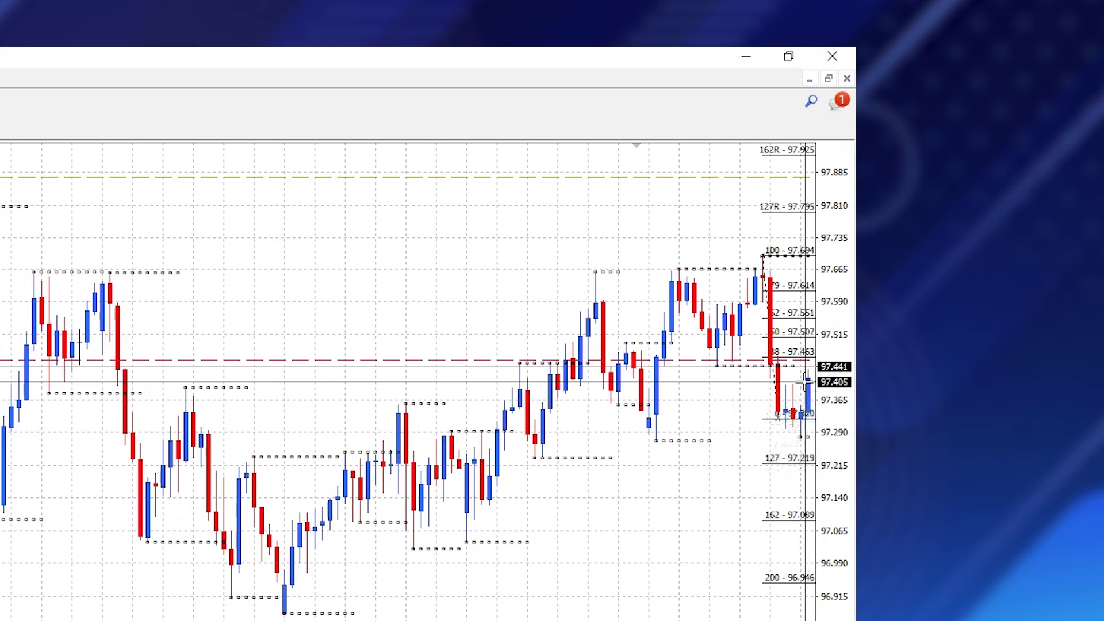
mouse_move(804, 380)
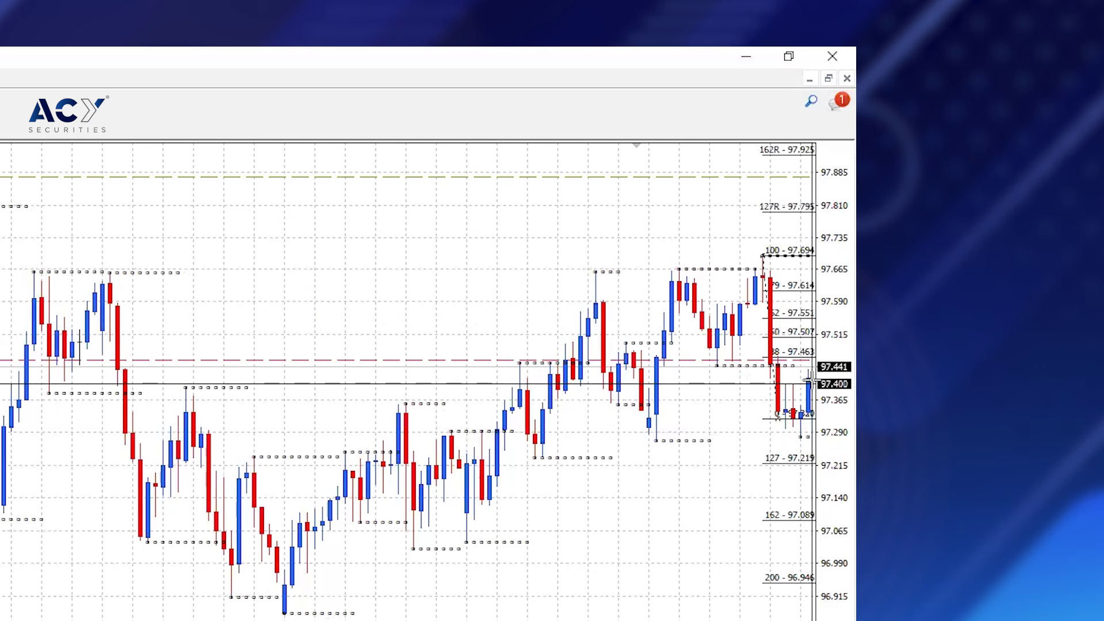
mouse_move(809, 379)
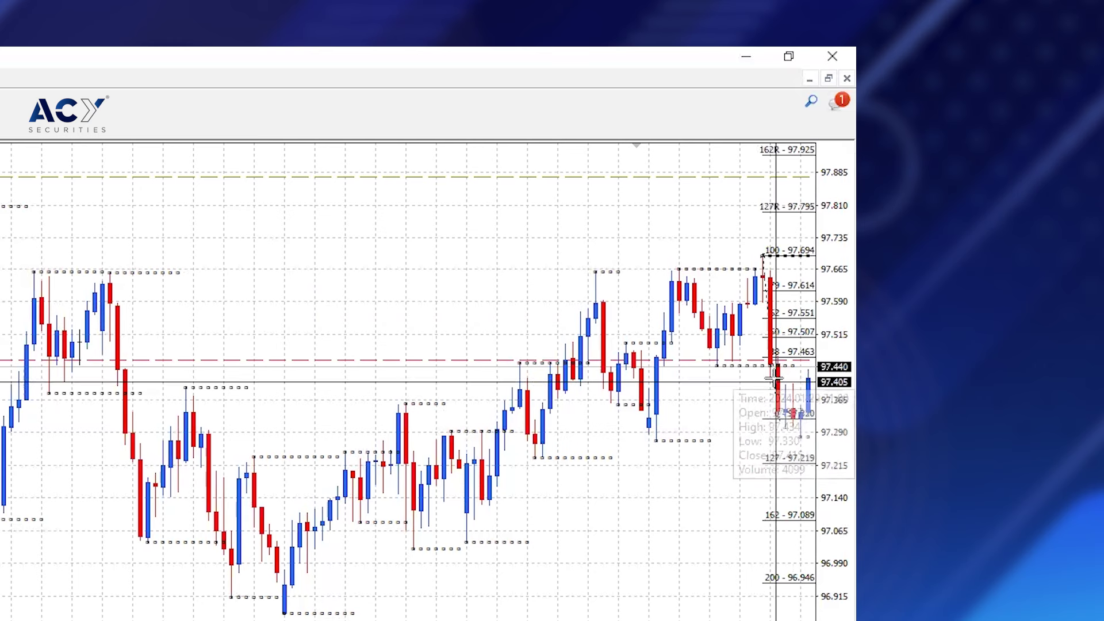
click(781, 425)
drag(781, 423, 793, 440)
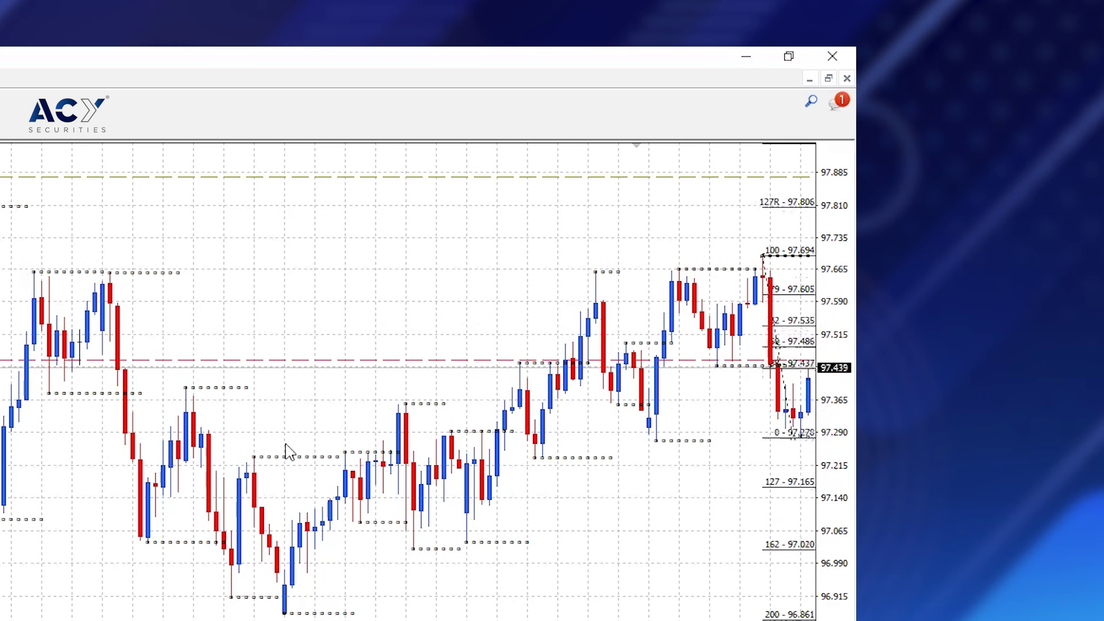
- Advance the chart and examine the pullback candles against the 50 and 62 retracement levels
middle_click(805, 467)
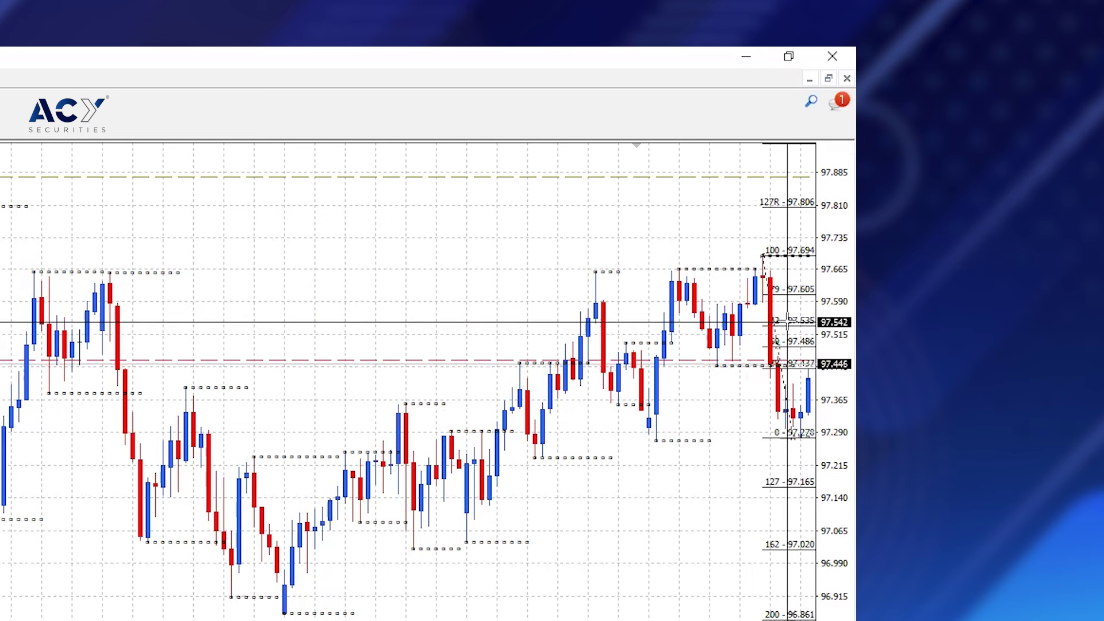
click(712, 509)
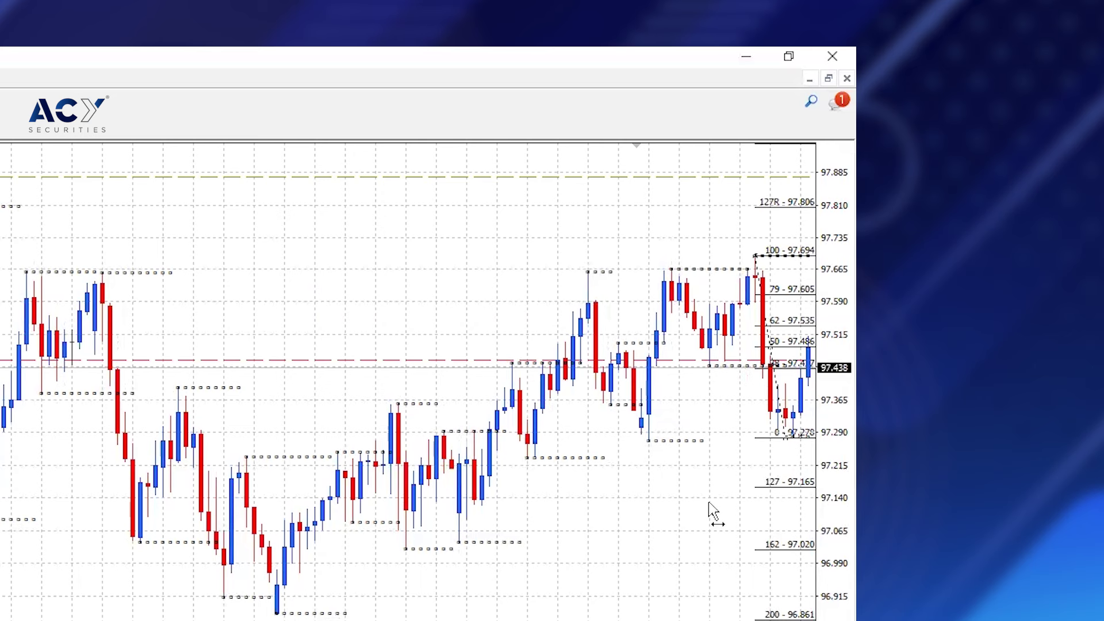
middle_click(800, 345)
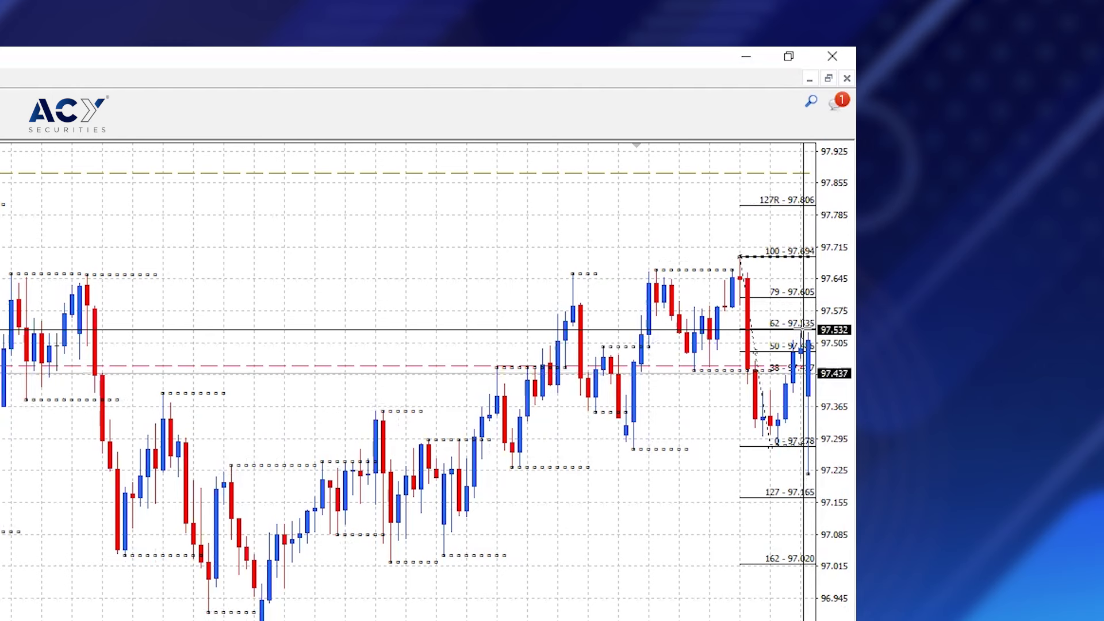
middle_click(197, 208)
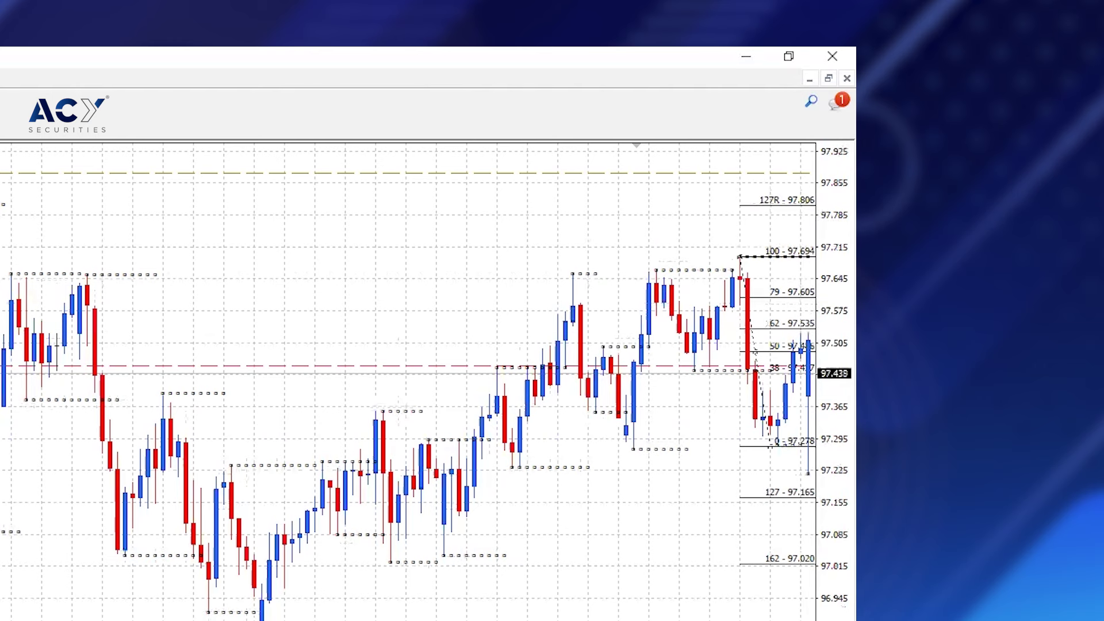
- Place horizontal lines at 97.529 near the 62 level, 97.163 at the 127 extension and 97.695 at the swing high
click(790, 332)
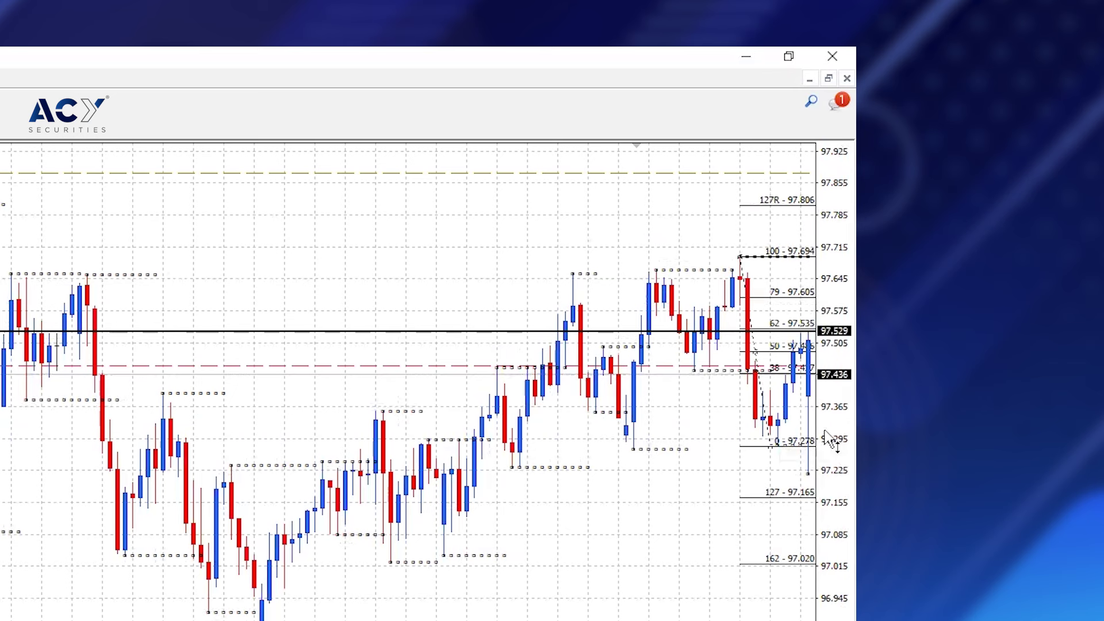
click(768, 498)
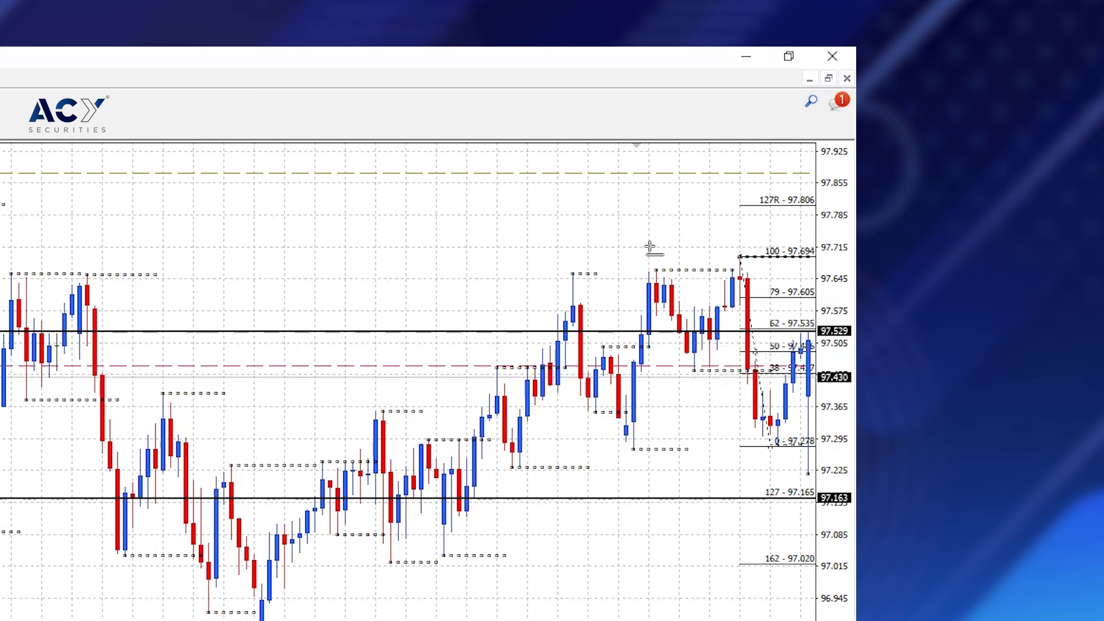
click(742, 257)
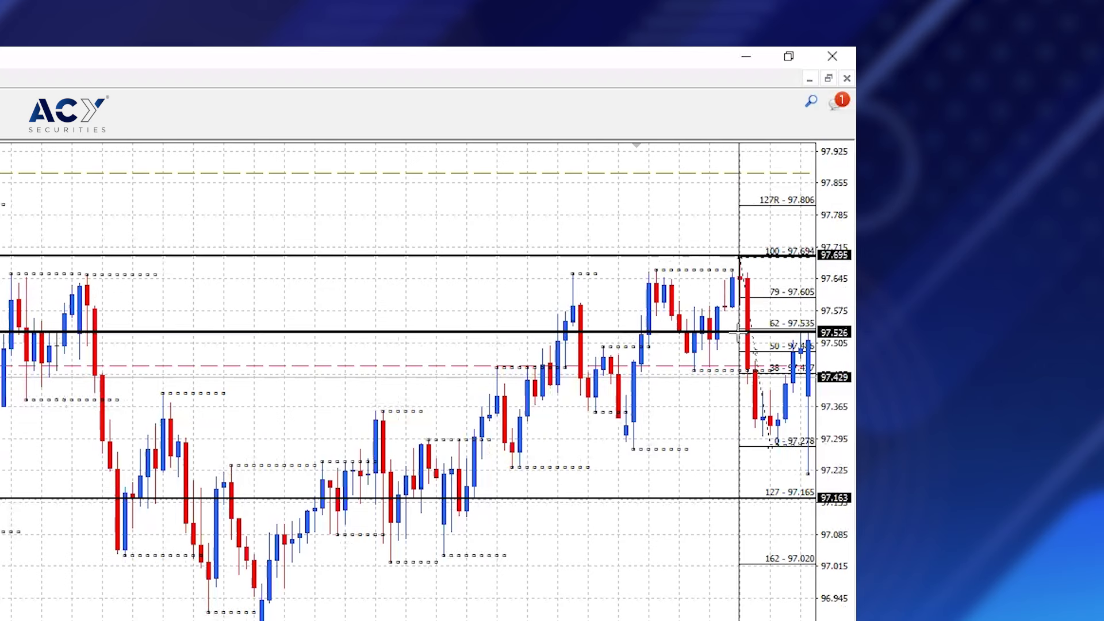
- Measure the distance from the 97.529 entry line to the 97.163 target line
drag(741, 331, 766, 500)
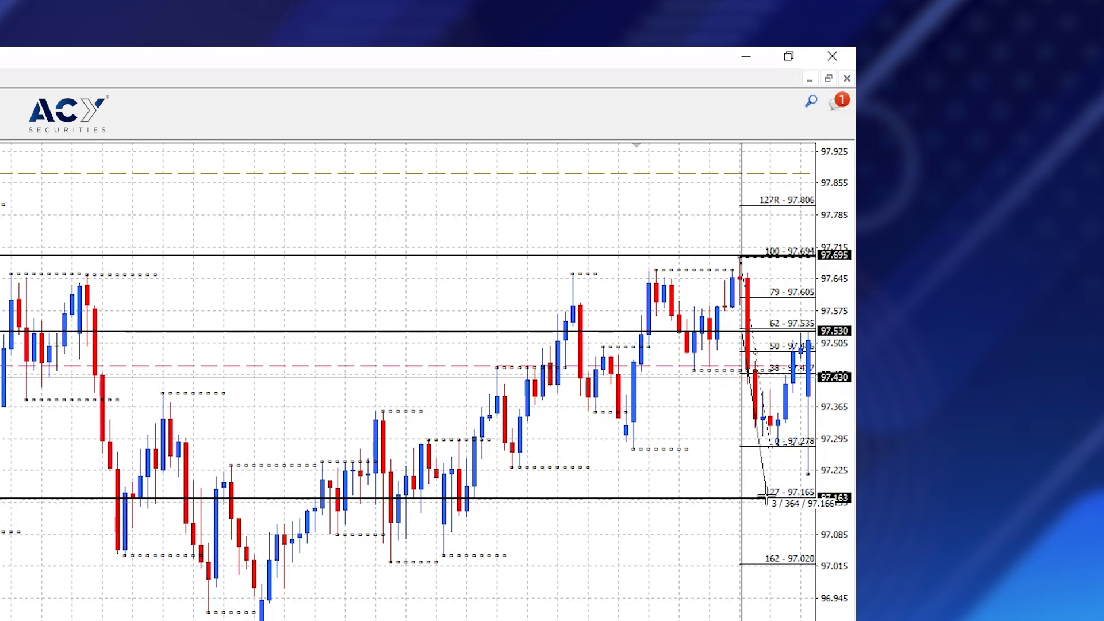
drag(768, 498, 767, 498)
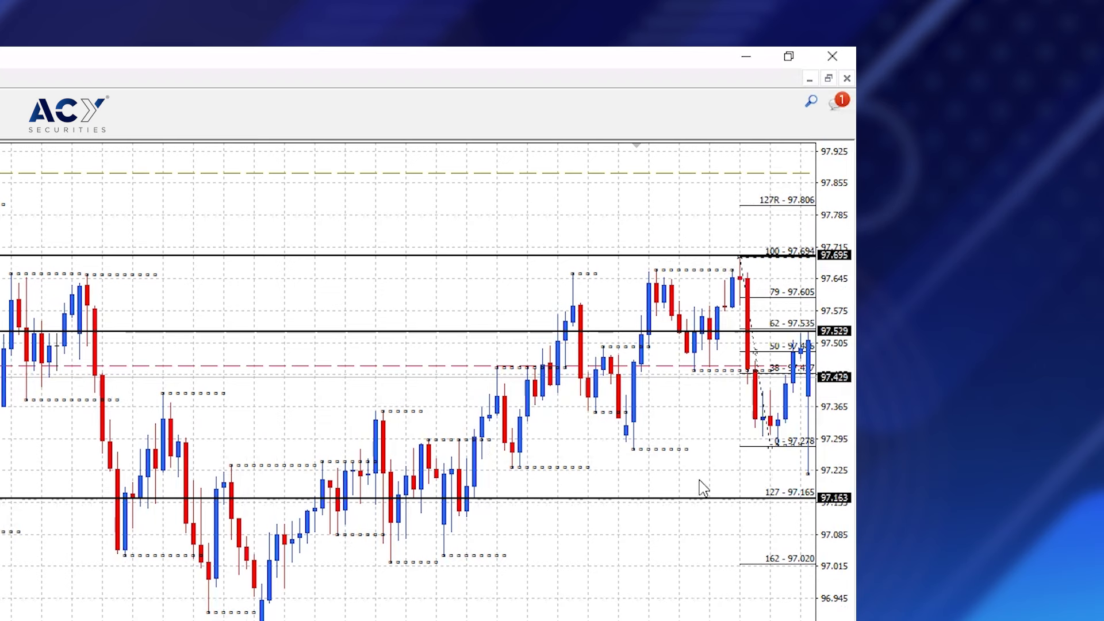
- Advance the chart and examine the new candles against the 97.529 entry, 97.695 stop and 97.163 target lines
scroll(671, 421, down, 1)
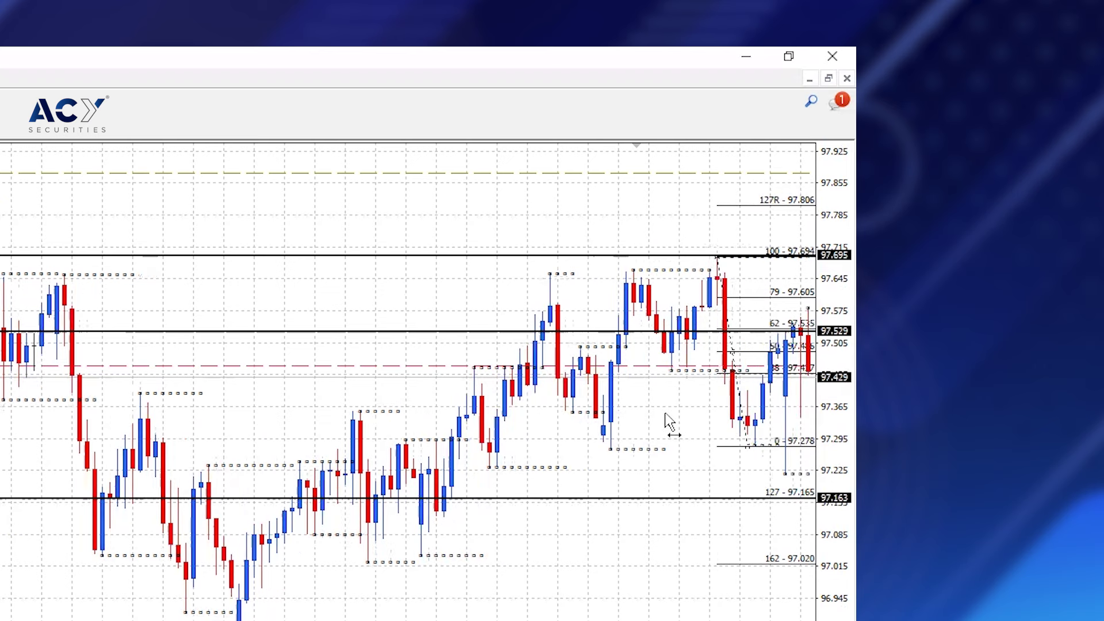
middle_click(780, 332)
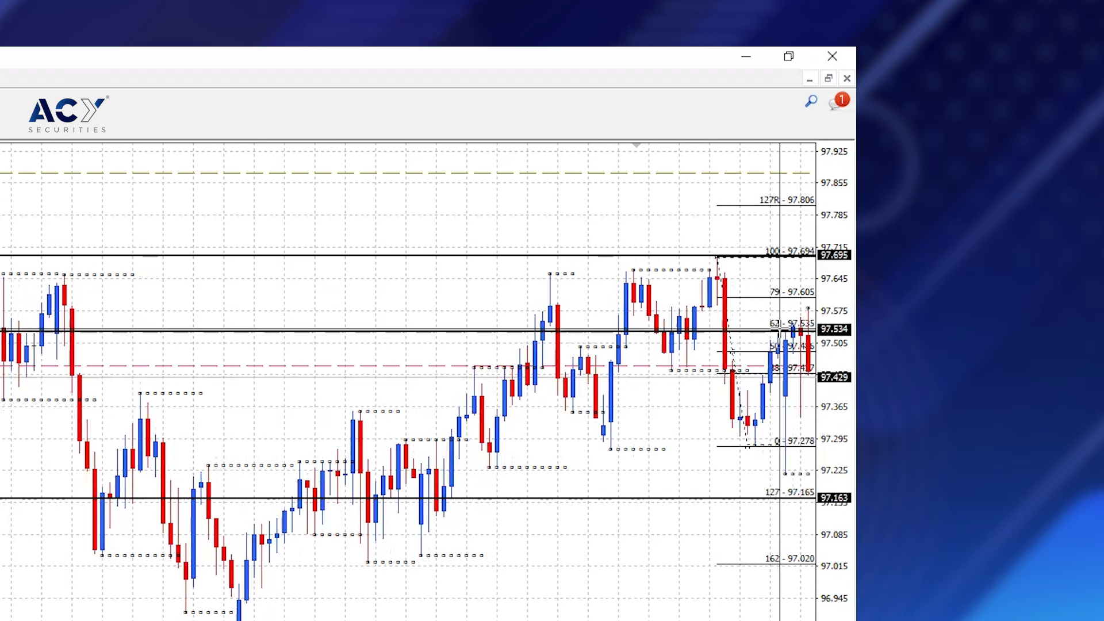
click(788, 332)
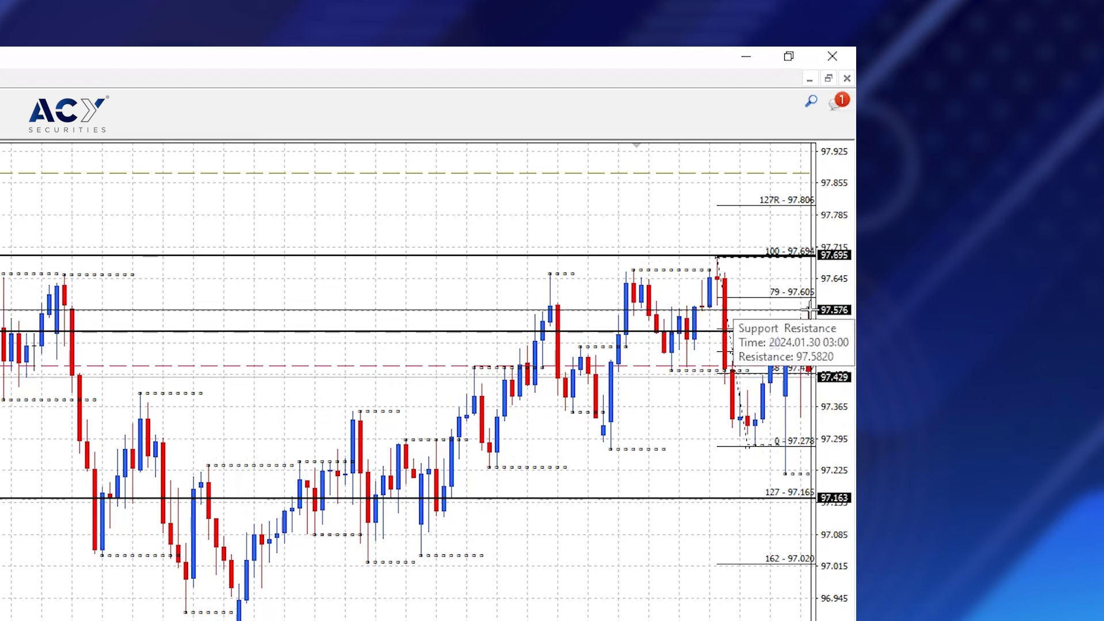
middle_click(722, 248)
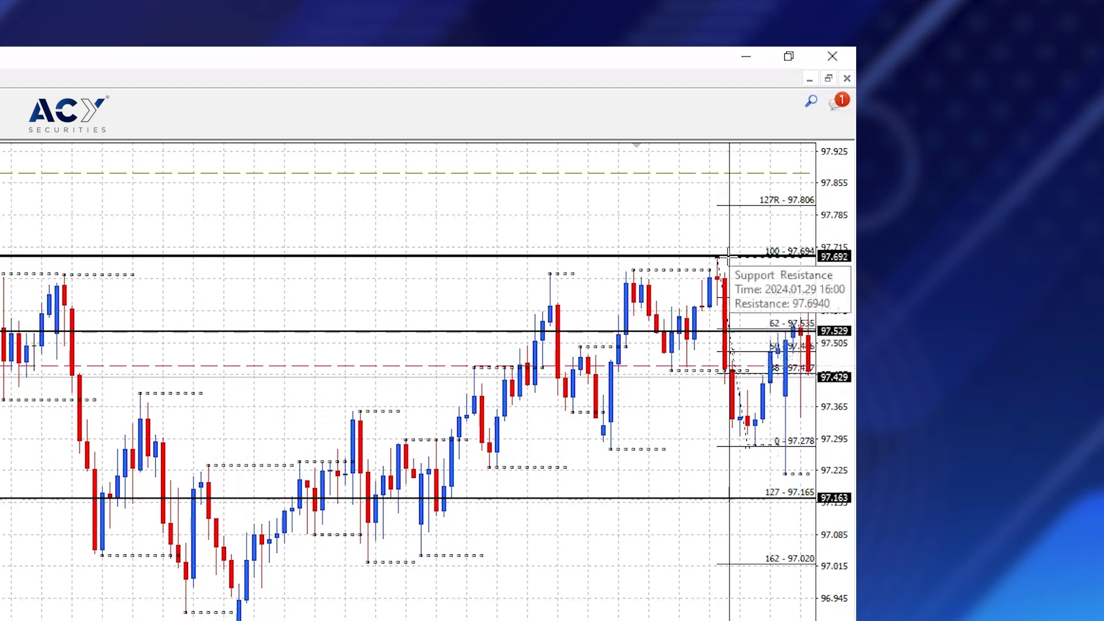
click(729, 256)
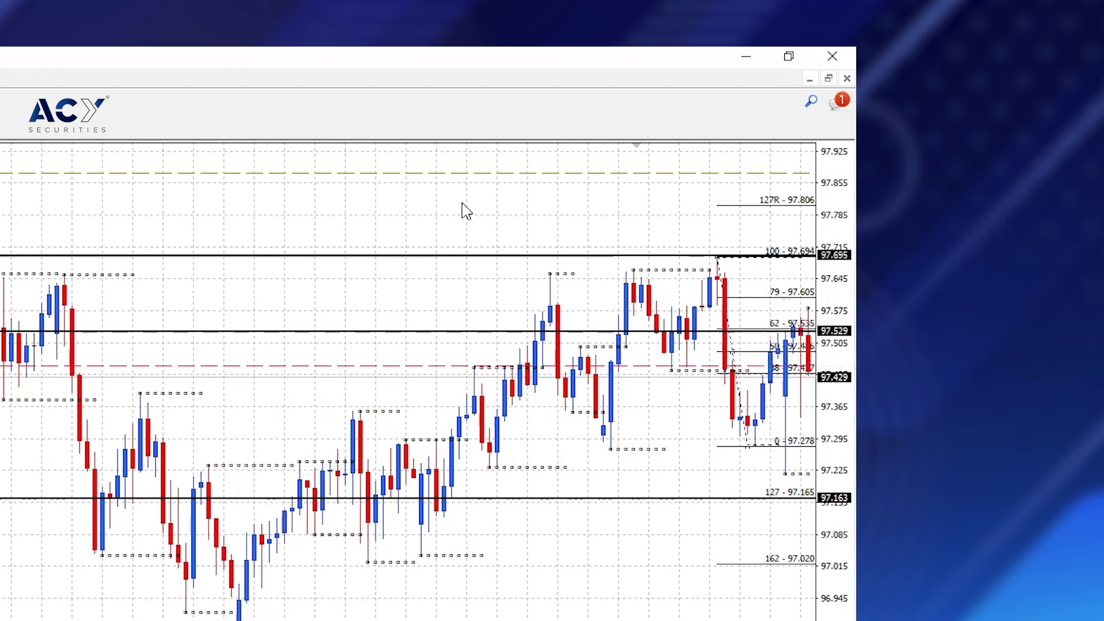
drag(542, 195, 524, 207)
mouse_move(798, 499)
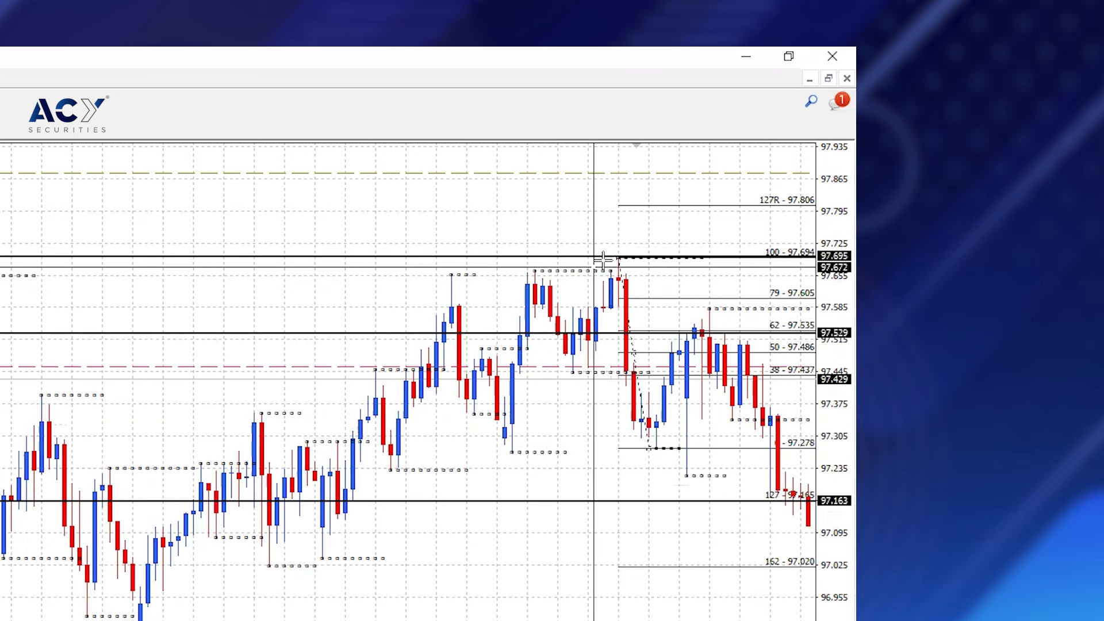
- Delete the Fibonacci retracement drawn between the 97.694 swing high and the 97.278 low
click(647, 289)
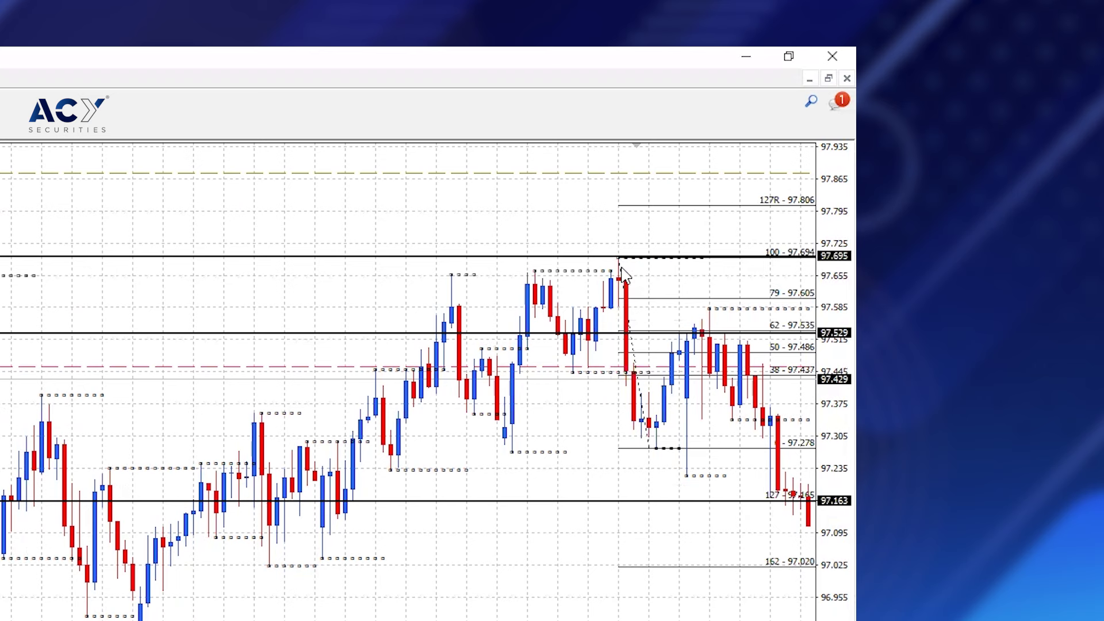
right_click(625, 276)
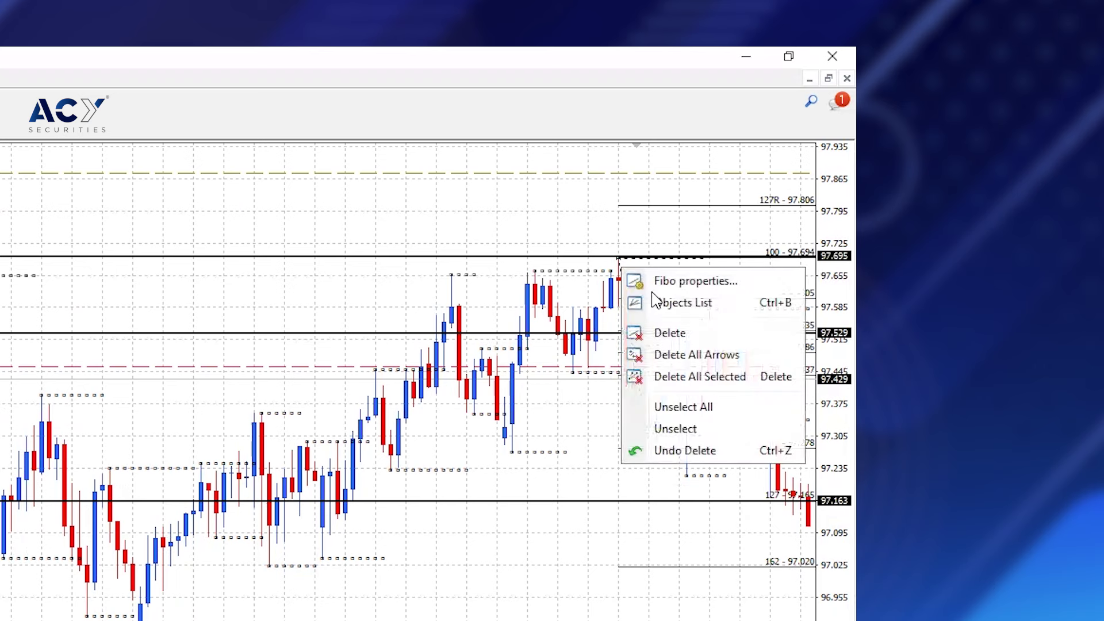
click(690, 333)
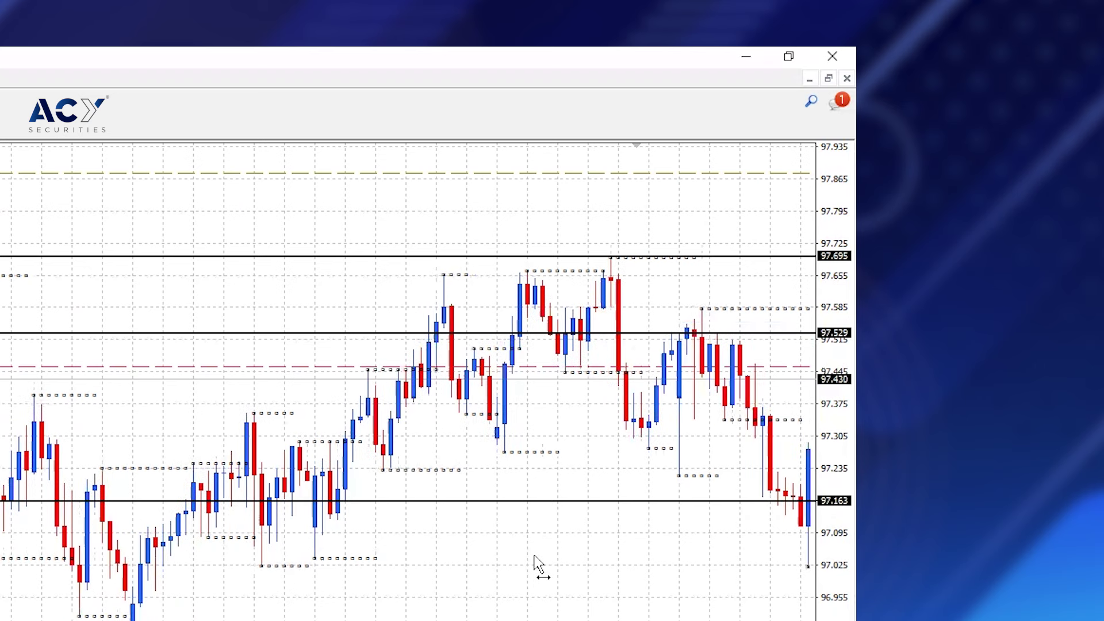
- Draw a Fibonacci retracement from the 97.582 swing high to the 97.023 low and advance the chart through the pullback
middle_click(804, 468)
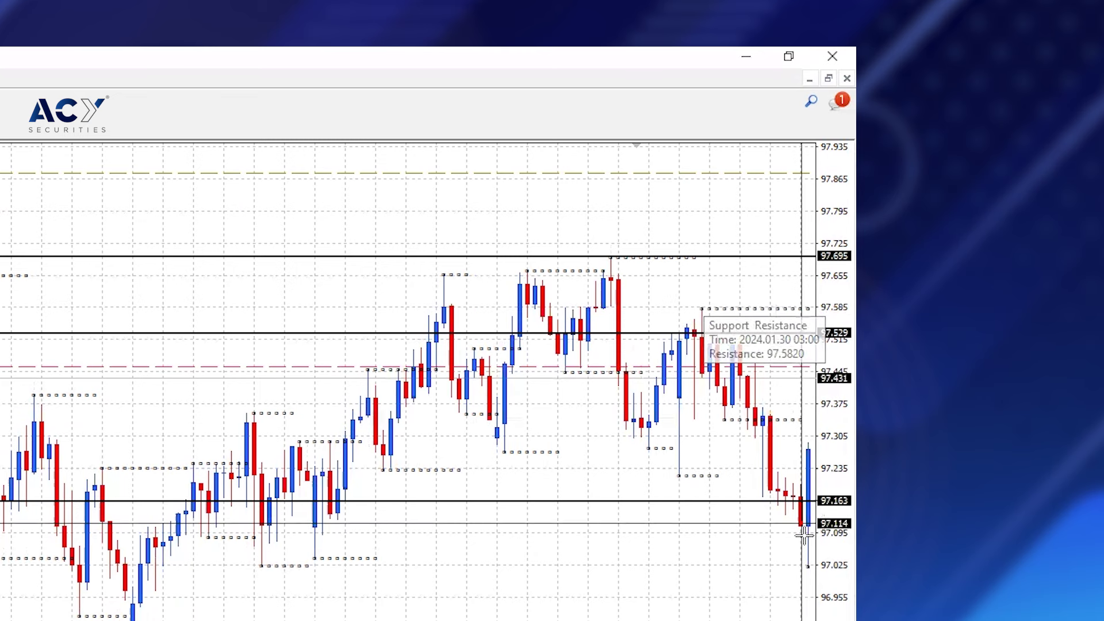
key(Escape)
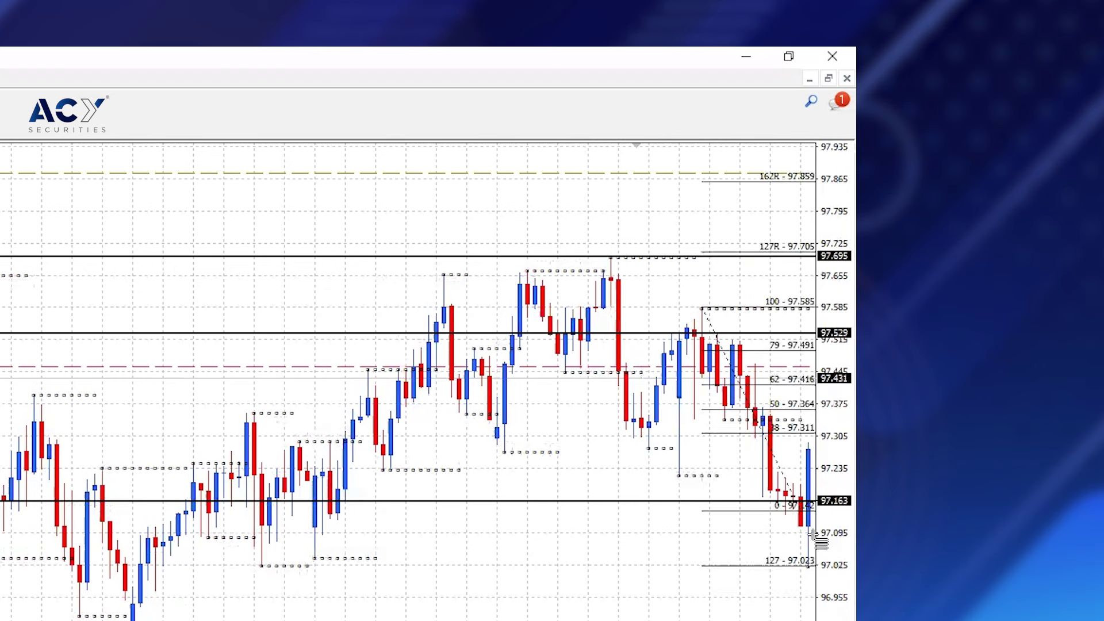
drag(781, 553, 798, 557)
drag(800, 509, 787, 318)
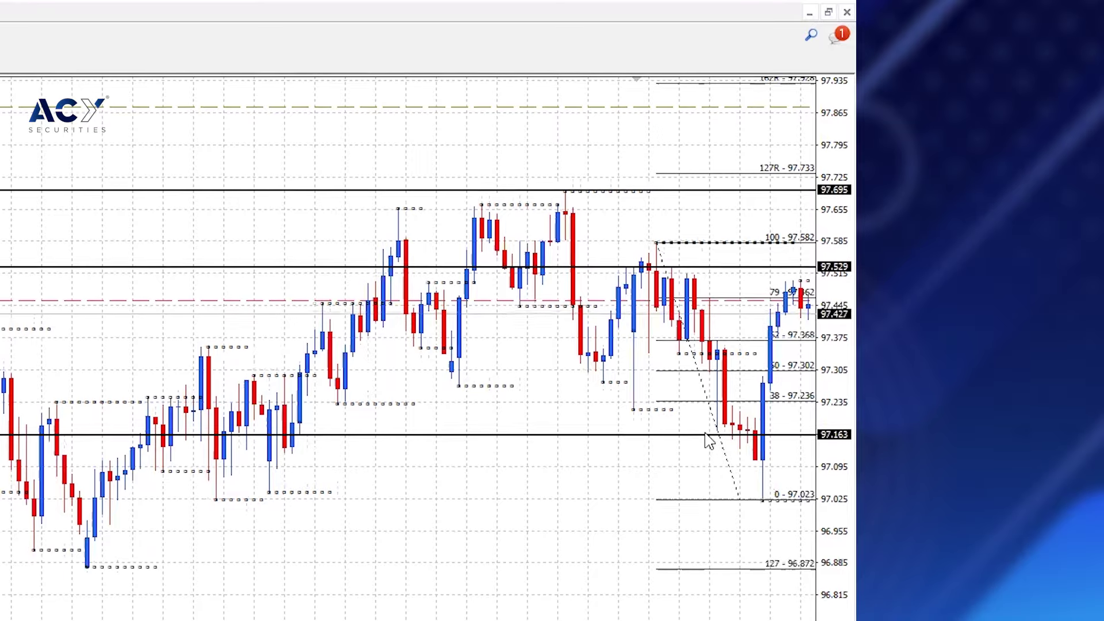
drag(808, 353, 799, 268)
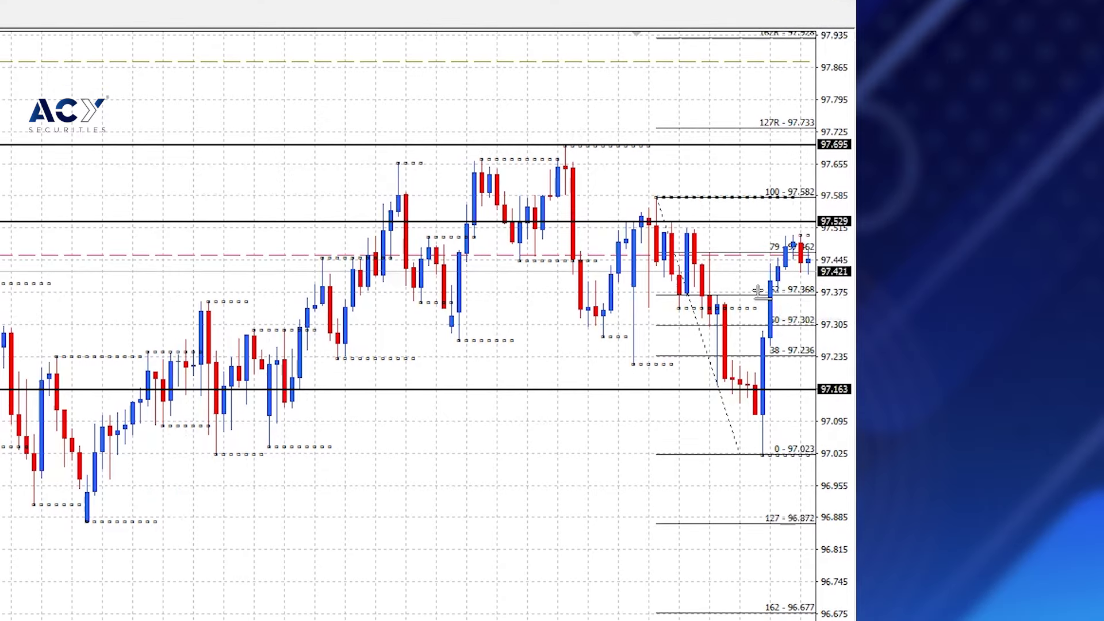
- Place horizontal lines at 97.371 near the 62 level and 97.587 at the latest swing high
click(735, 294)
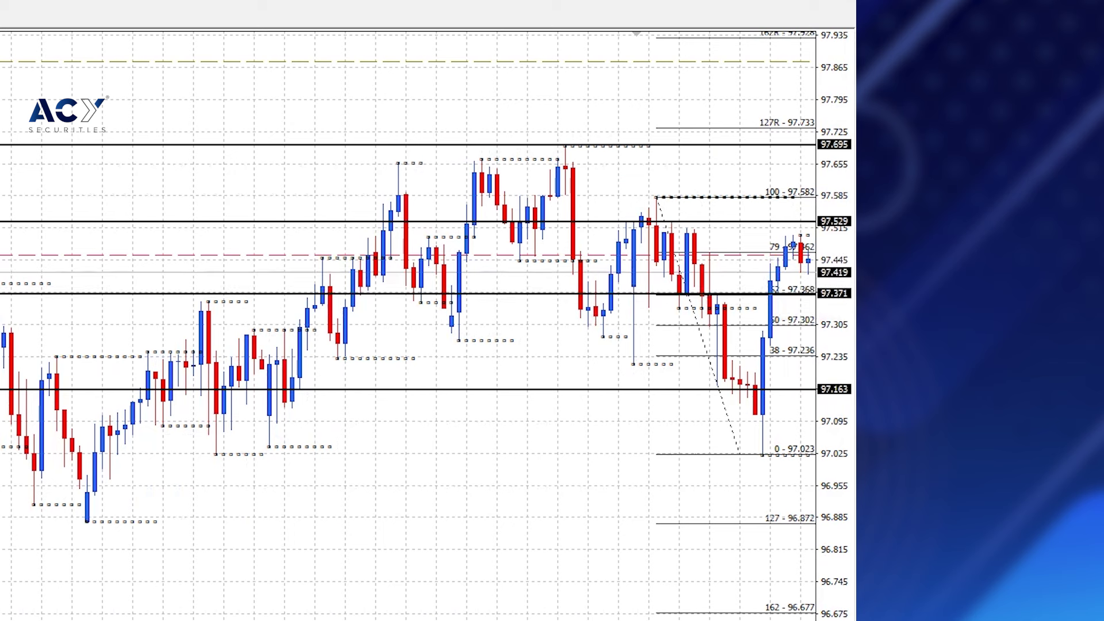
click(655, 194)
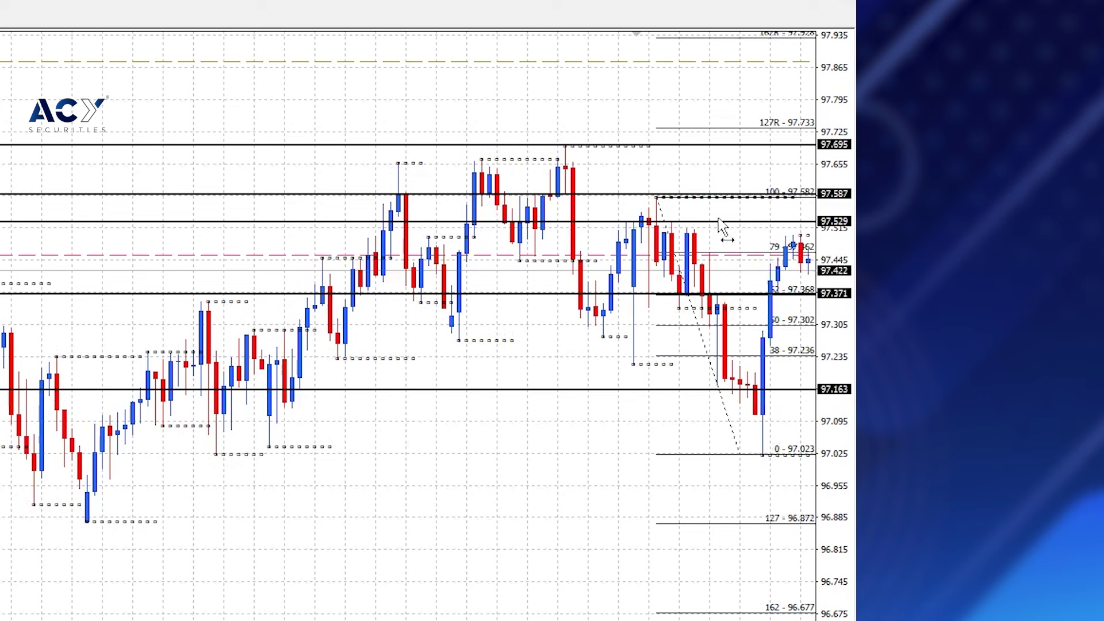
- Delete the old 97.529 entry line and move the 97.163 target line to 96.872 at the 127 extension
right_click(723, 223)
click(717, 285)
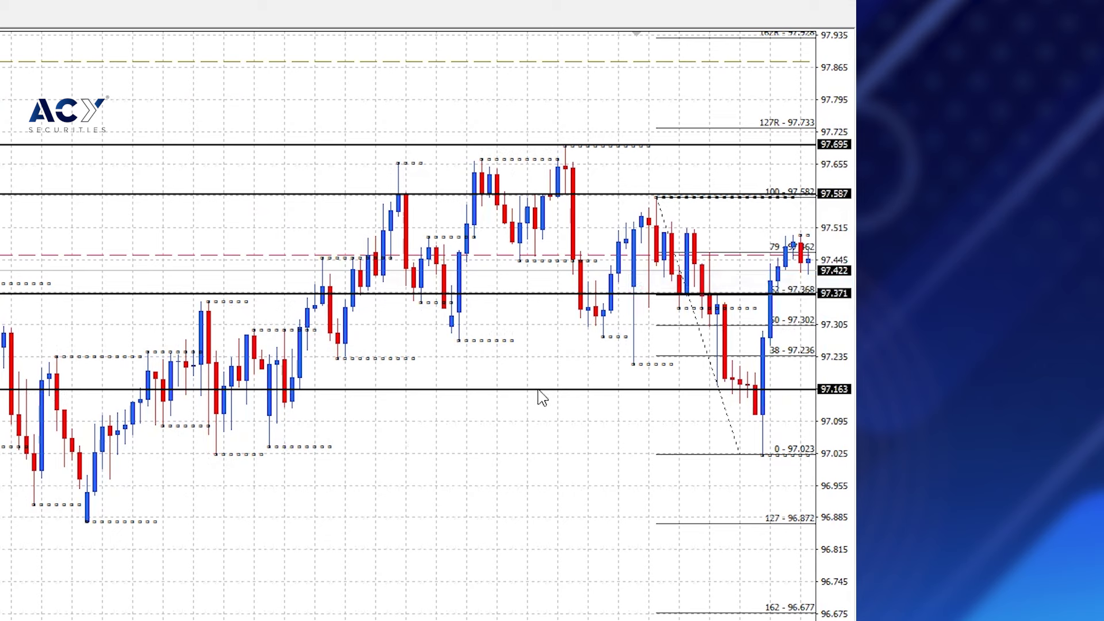
drag(539, 390, 553, 524)
- Measure the distance from the 97.371 entry line to the 96.872 target line
middle_click(554, 487)
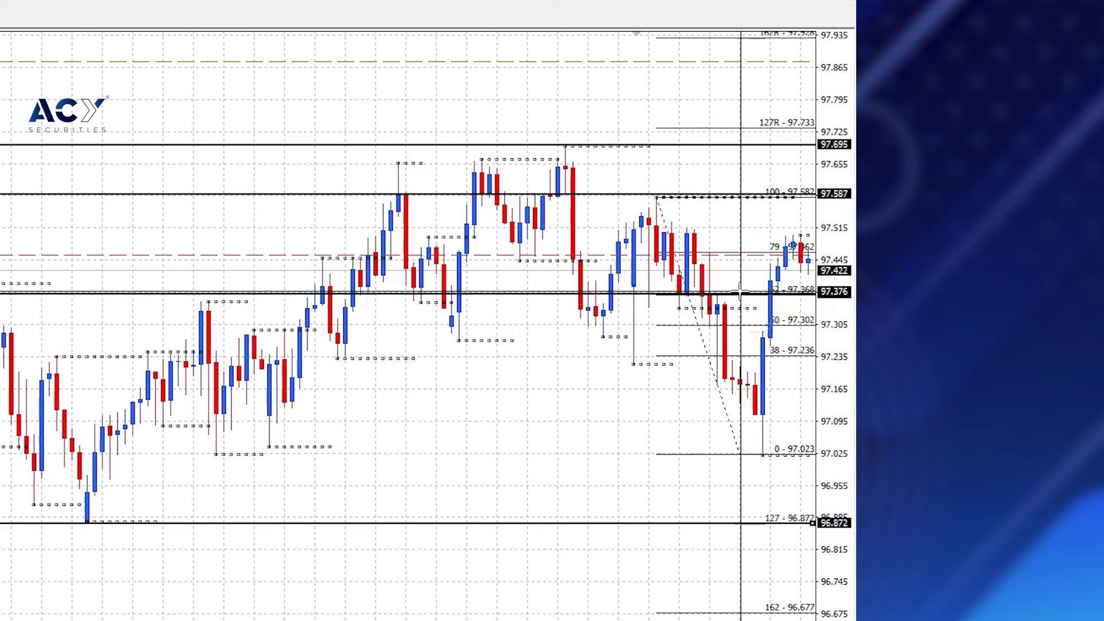
drag(740, 291, 745, 520)
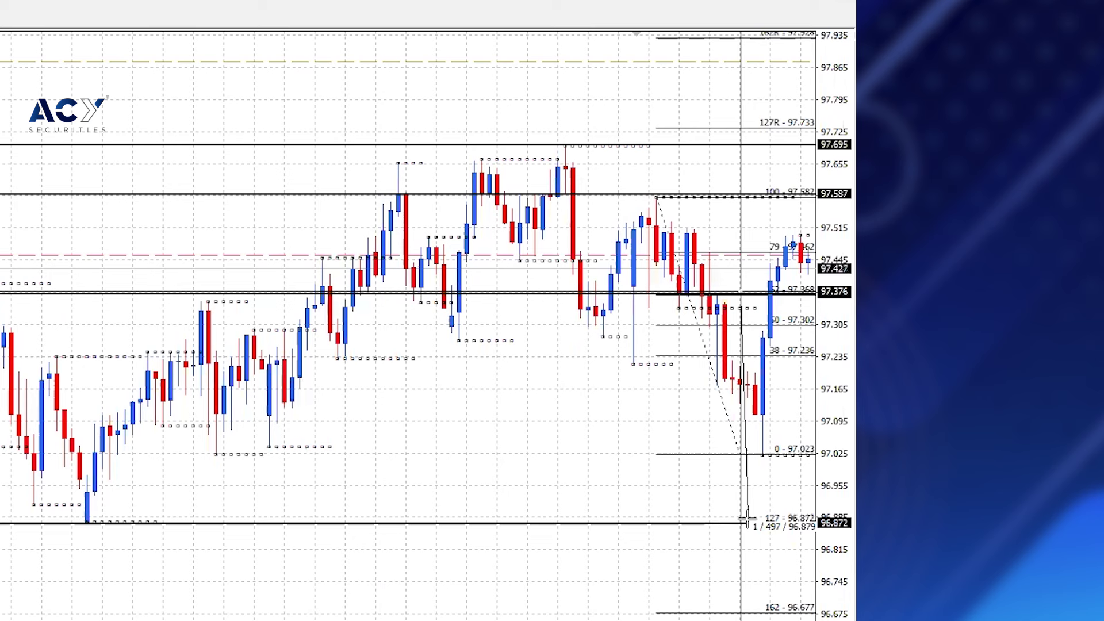
click(745, 520)
middle_click(787, 294)
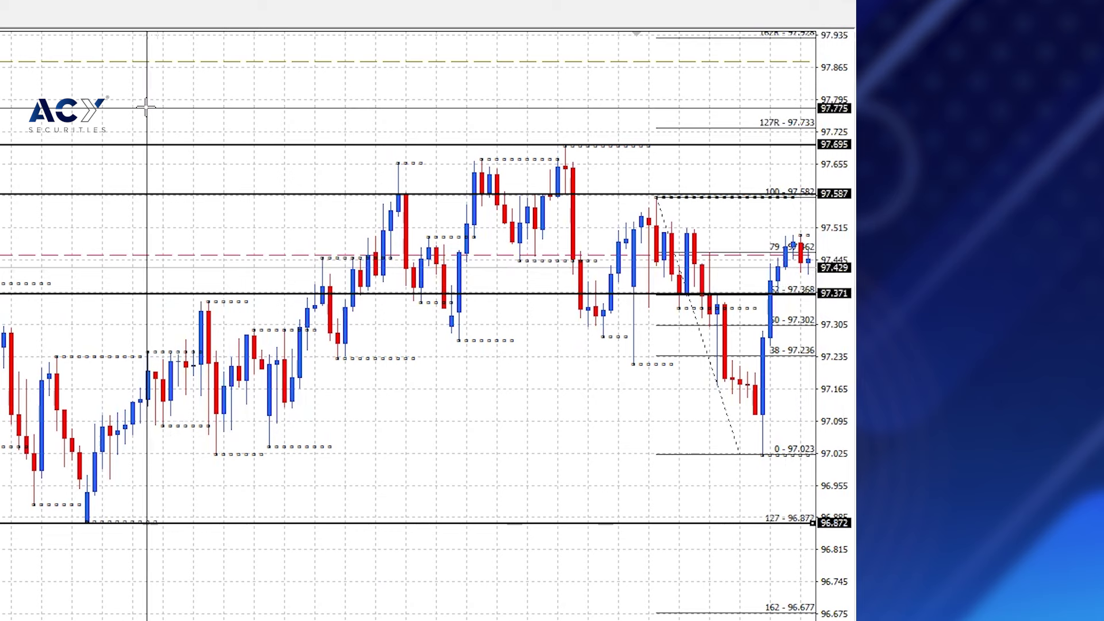
- Switch to the chart with lines at 0.85642 and 0.85475 and bring its latest candles into view
scroll(146, 115, down, 3)
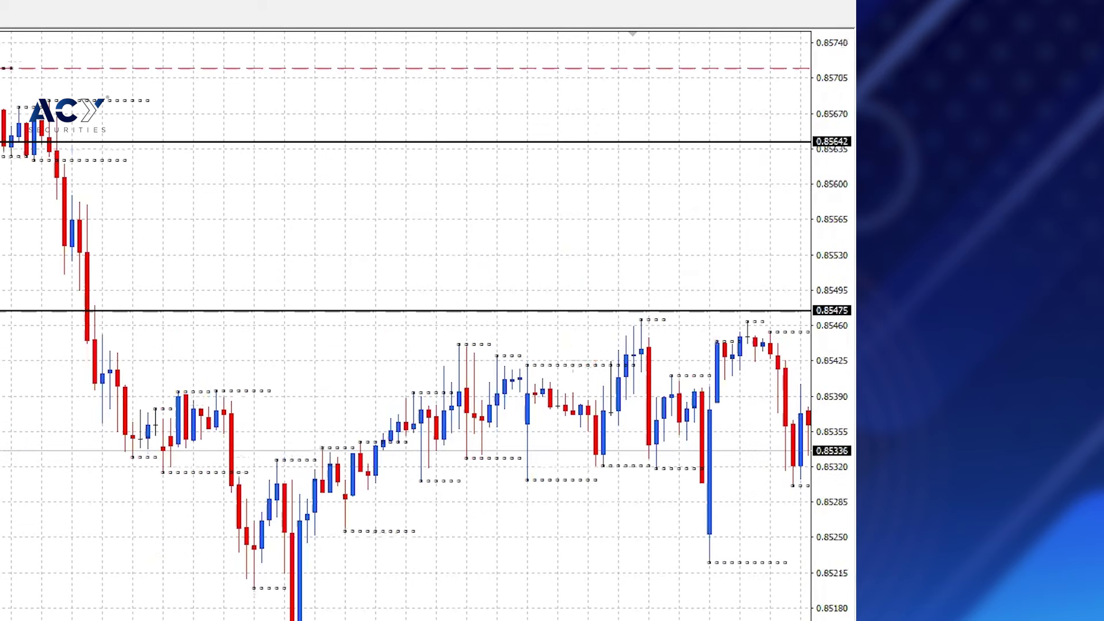
scroll(402, 322, down, 10)
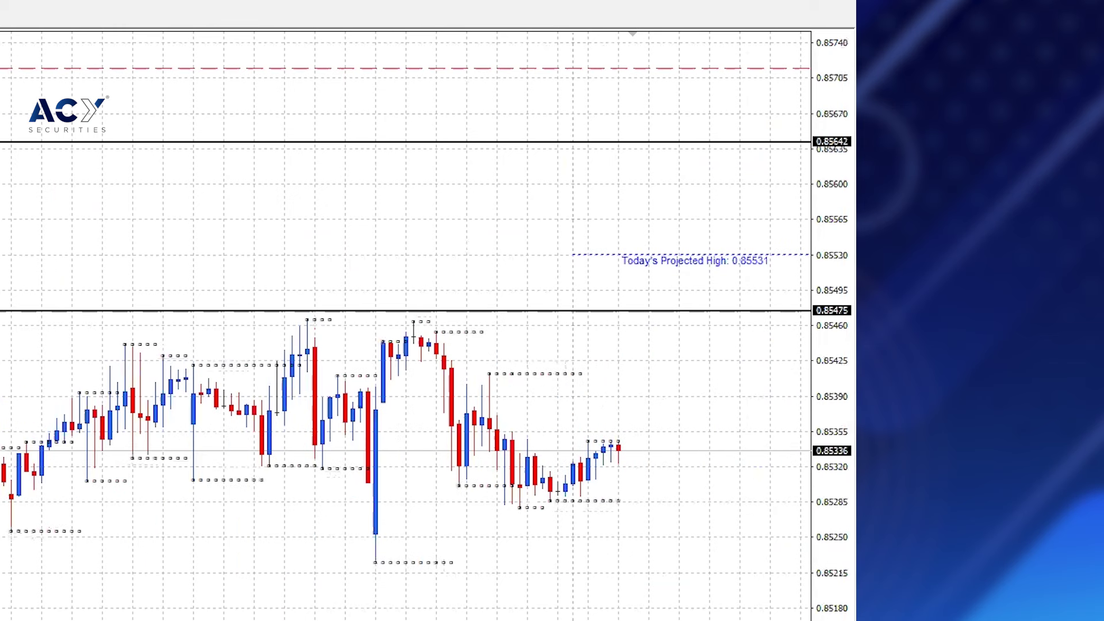